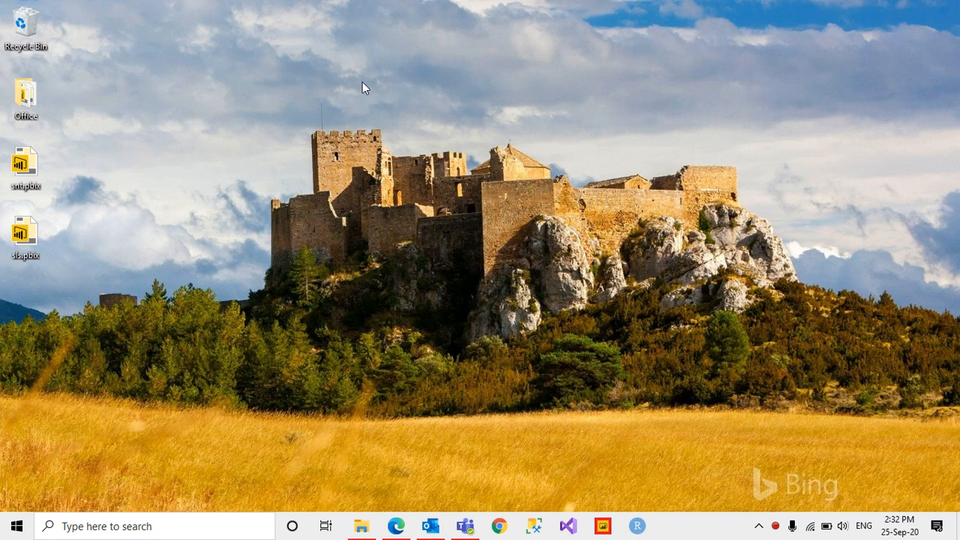
Open the snt.pbix report from the desktop in Power BI Desktop
{"action": "double_click", "coordinate": [30, 169]}
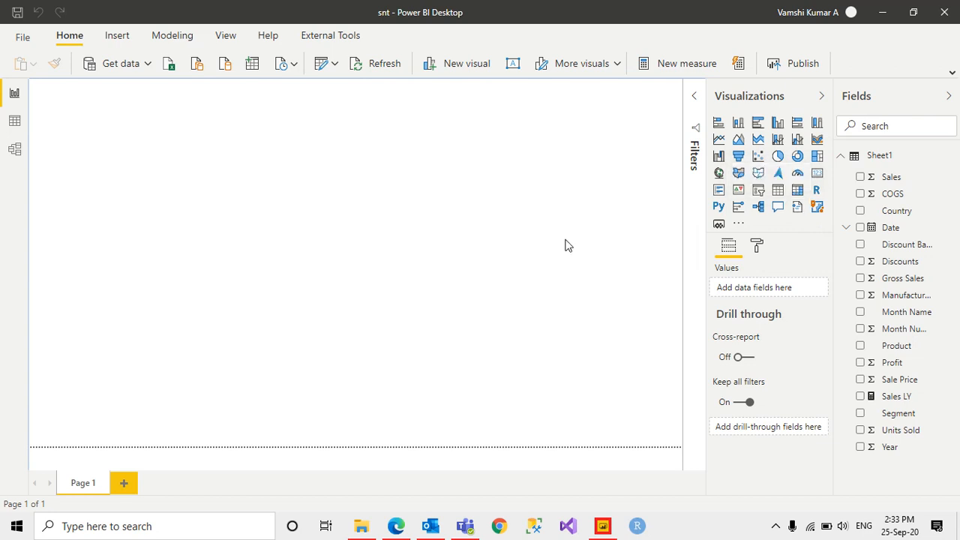
Try adding a smart narrative visual to the empty report page and remove it again
{"action": "left_click", "coordinate": [797, 207]}
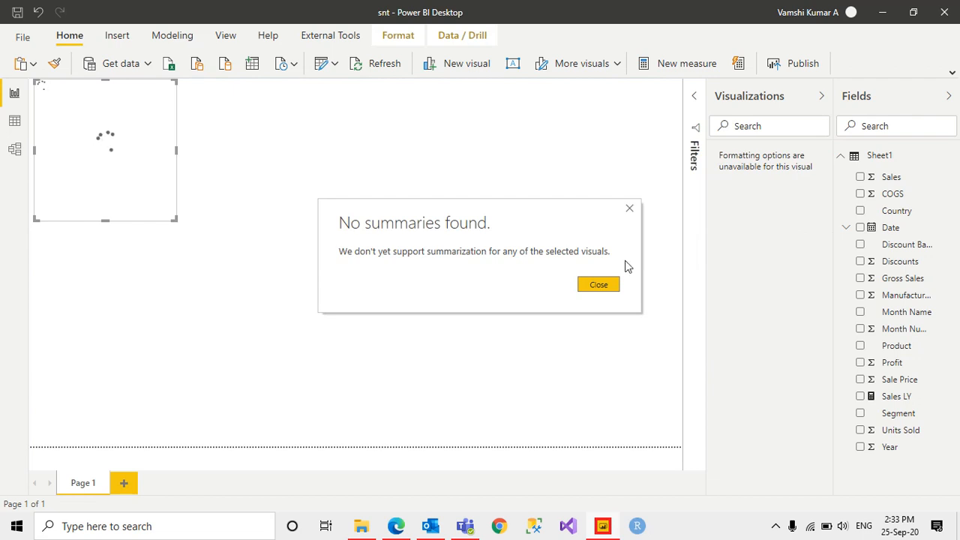
{"action": "left_click", "coordinate": [593, 285]}
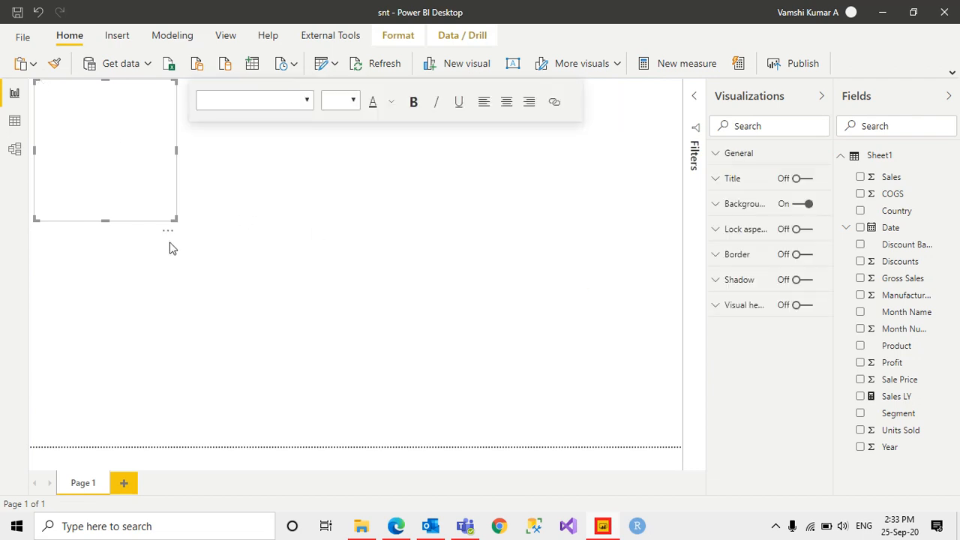
{"action": "left_click", "coordinate": [168, 231]}
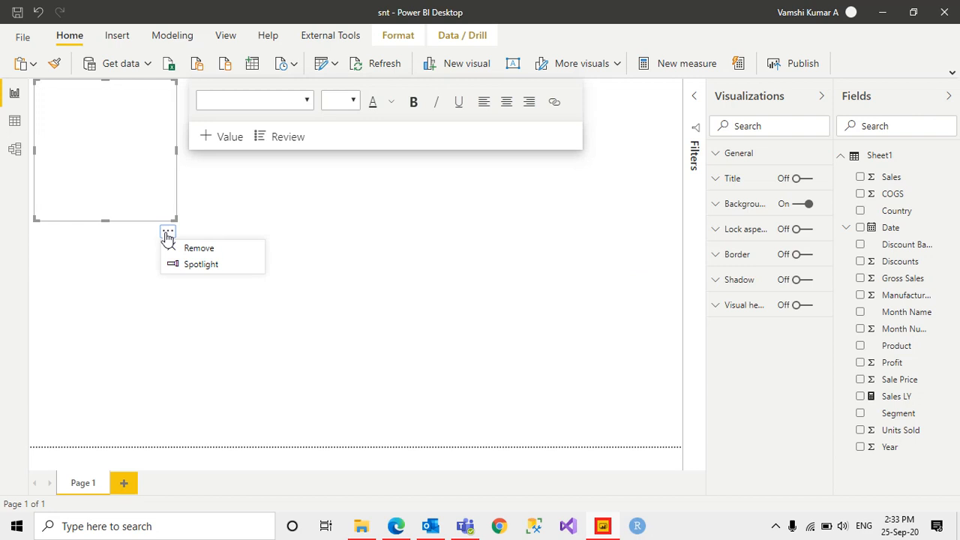
{"action": "left_click", "coordinate": [249, 247]}
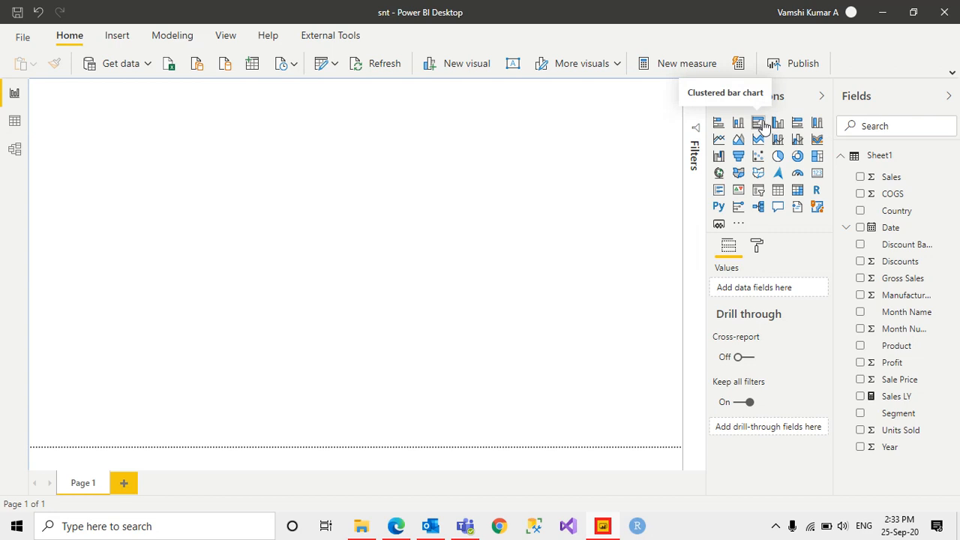
Add an enlarged clustered bar chart to the page with Sales as values and Country on the axis
{"action": "left_click", "coordinate": [759, 123]}
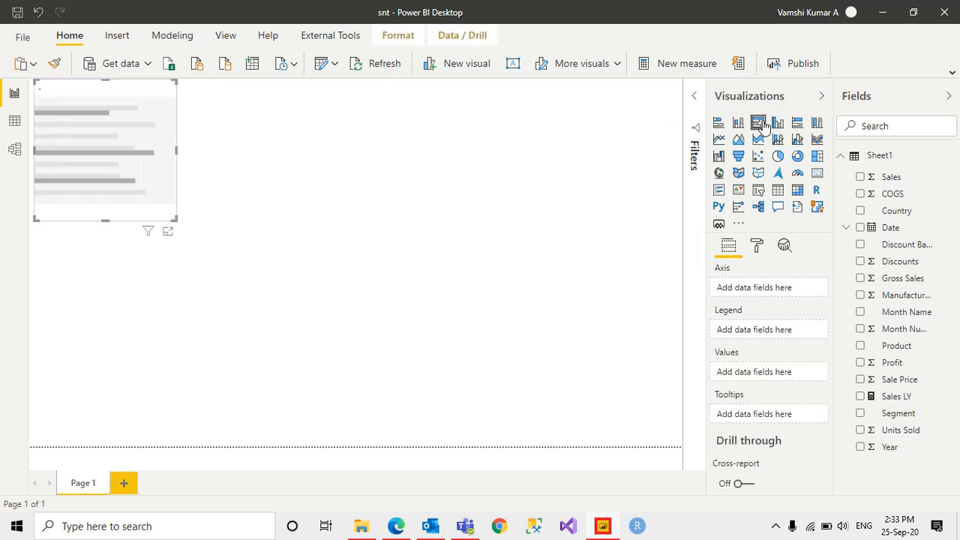
{"action": "left_click_drag", "start_coordinate": [111, 170], "coordinate": [187, 210]}
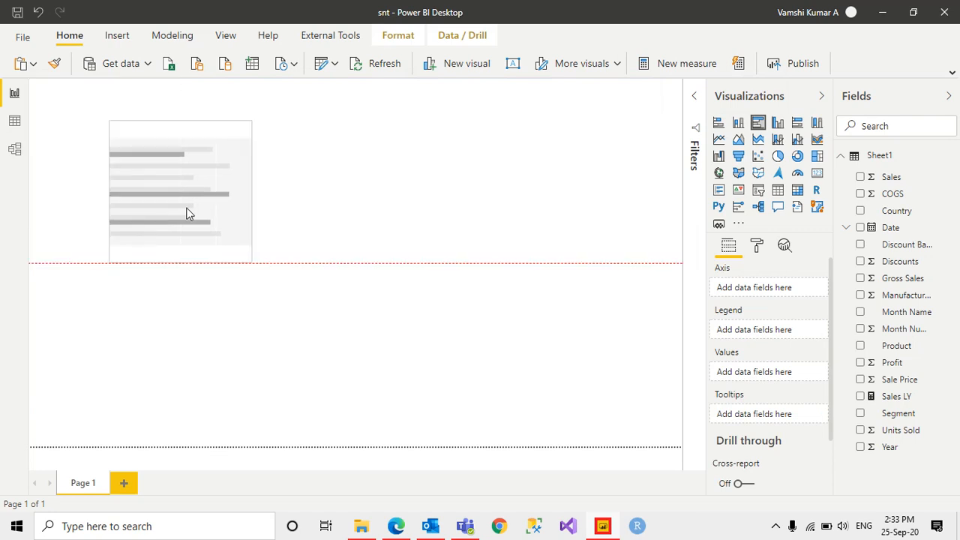
{"action": "left_click_drag", "start_coordinate": [252, 260], "coordinate": [342, 377]}
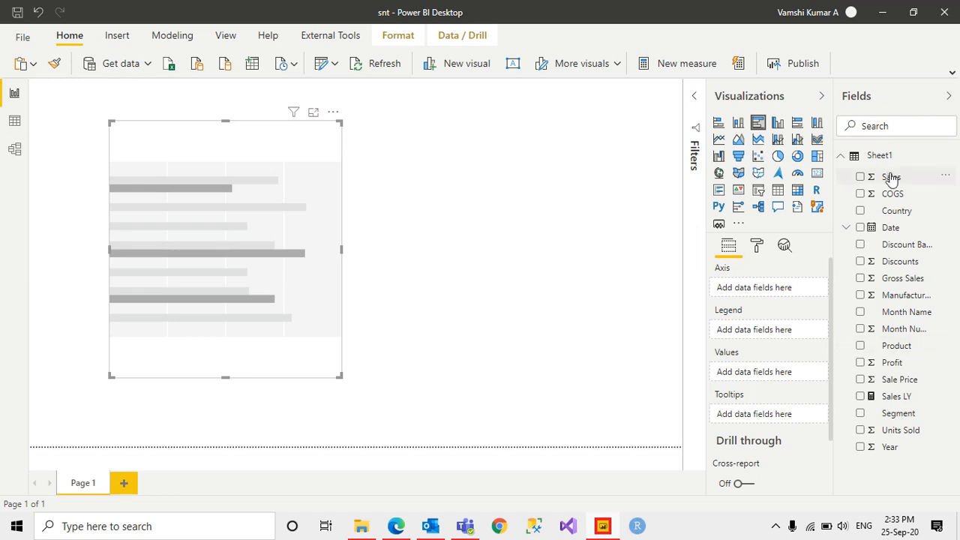
{"action": "left_click_drag", "start_coordinate": [891, 179], "coordinate": [756, 373]}
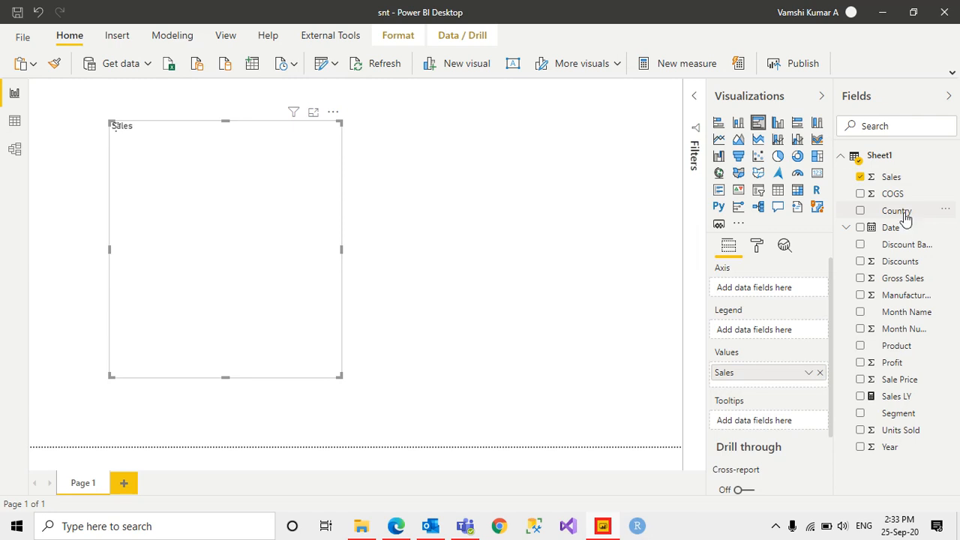
{"action": "left_click_drag", "start_coordinate": [910, 213], "coordinate": [757, 297]}
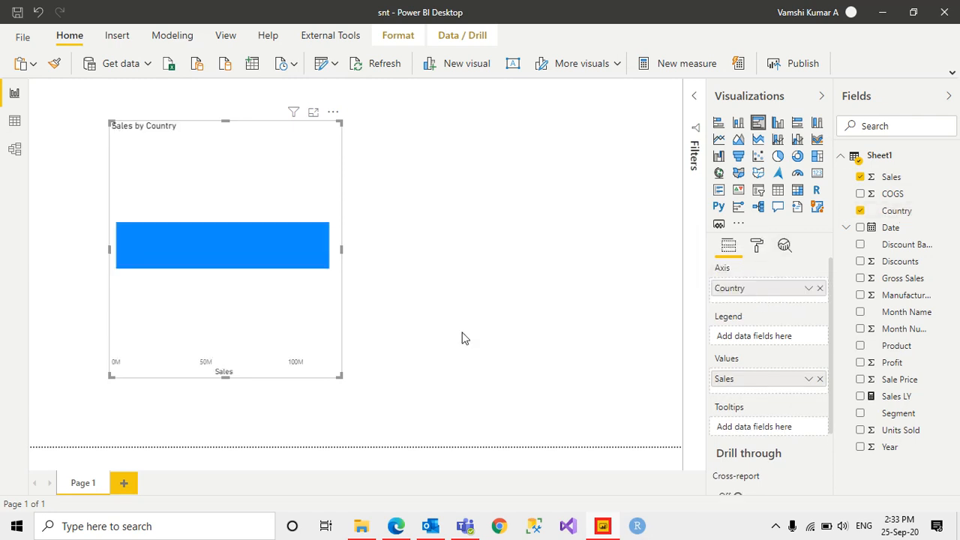
Move the Sales by Country chart to the page's left edge and enlarge it down to the lower page boundary
{"action": "left_click_drag", "start_coordinate": [261, 143], "coordinate": [181, 121]}
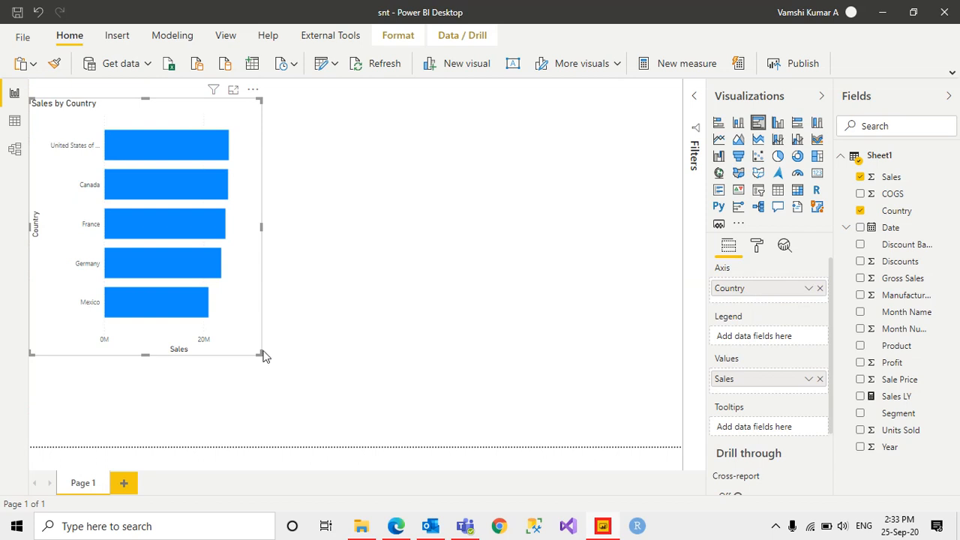
{"action": "left_click_drag", "start_coordinate": [262, 356], "coordinate": [288, 447]}
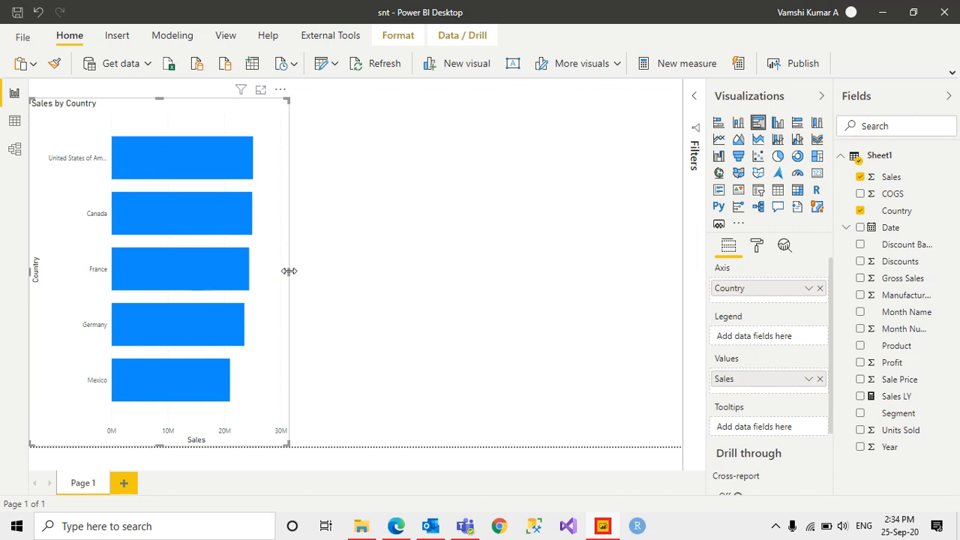
{"action": "mouse_move", "coordinate": [289, 271]}
{"action": "left_mouse_down"}
{"action": "mouse_move", "coordinate": [311, 280]}
{"action": "mouse_move", "coordinate": [294, 276]}
{"action": "left_mouse_up"}
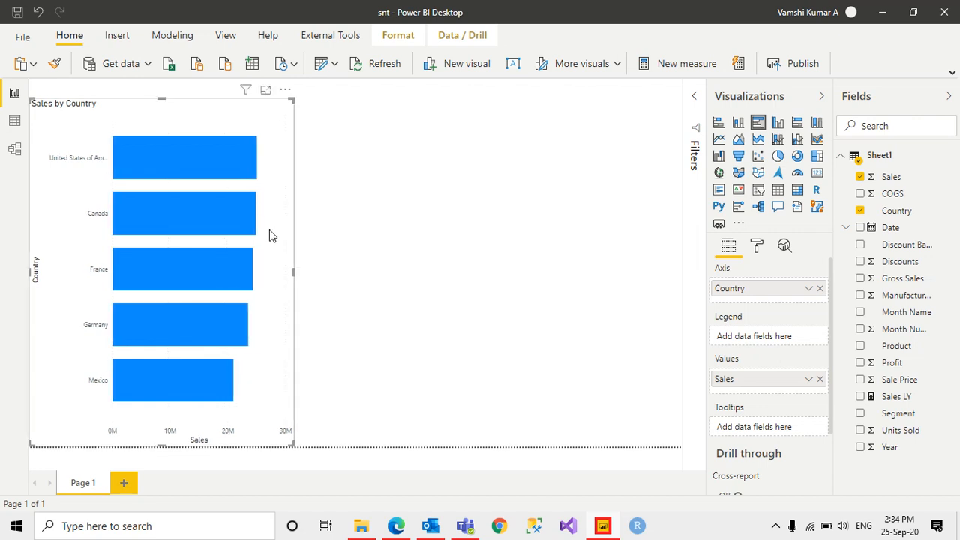
Summarize the Sales by Country chart and format all of the summary text as bold at size 14
{"action": "right_click", "coordinate": [270, 232]}
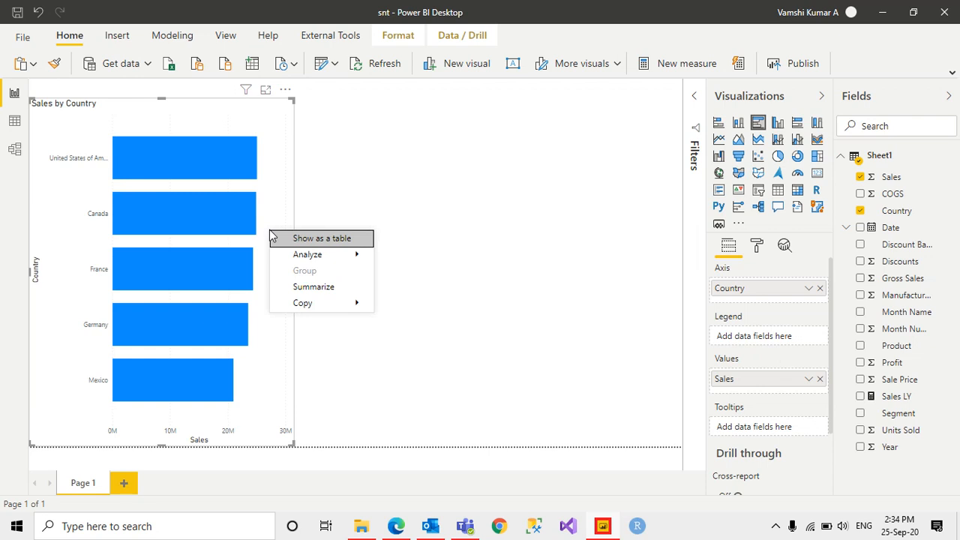
{"action": "left_click", "coordinate": [321, 289]}
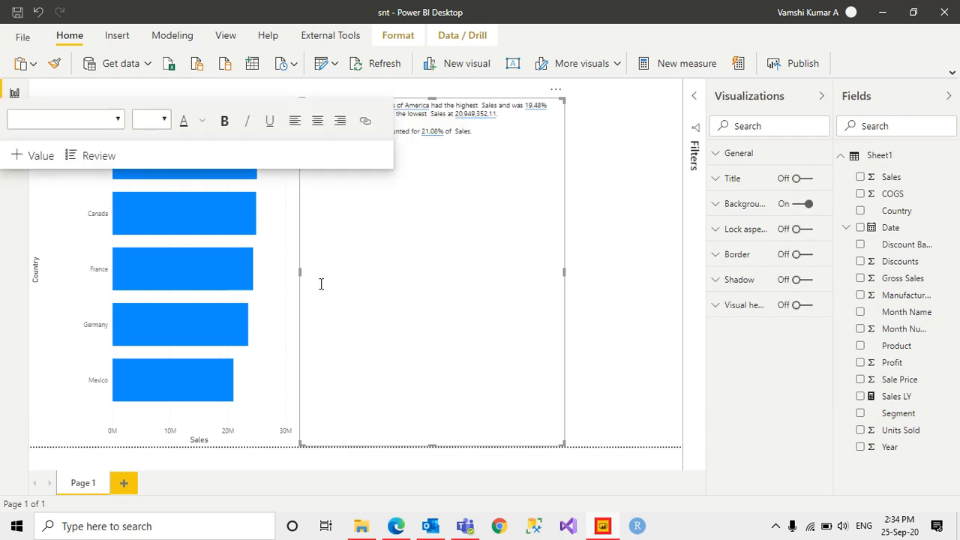
{"action": "left_click", "coordinate": [510, 177]}
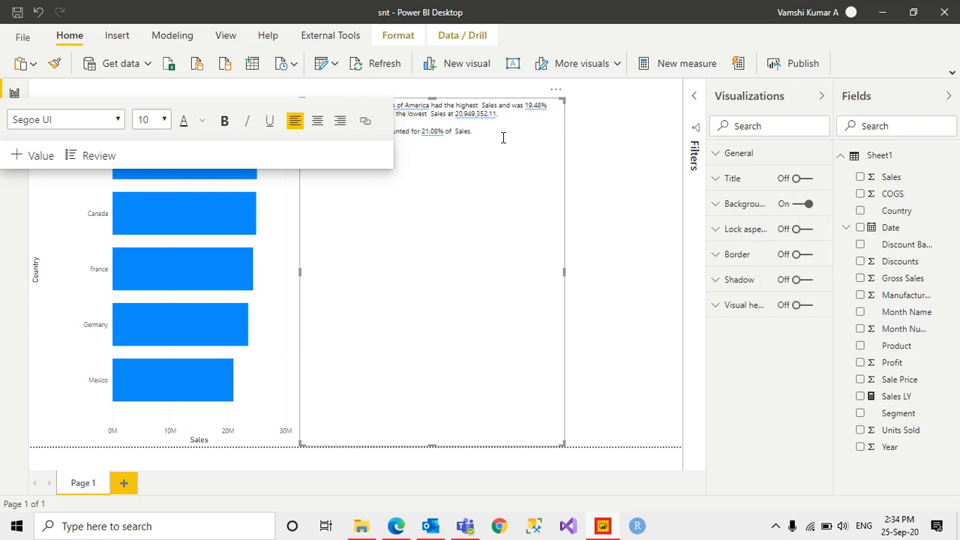
{"action": "left_click_drag", "start_coordinate": [501, 136], "coordinate": [424, 113]}
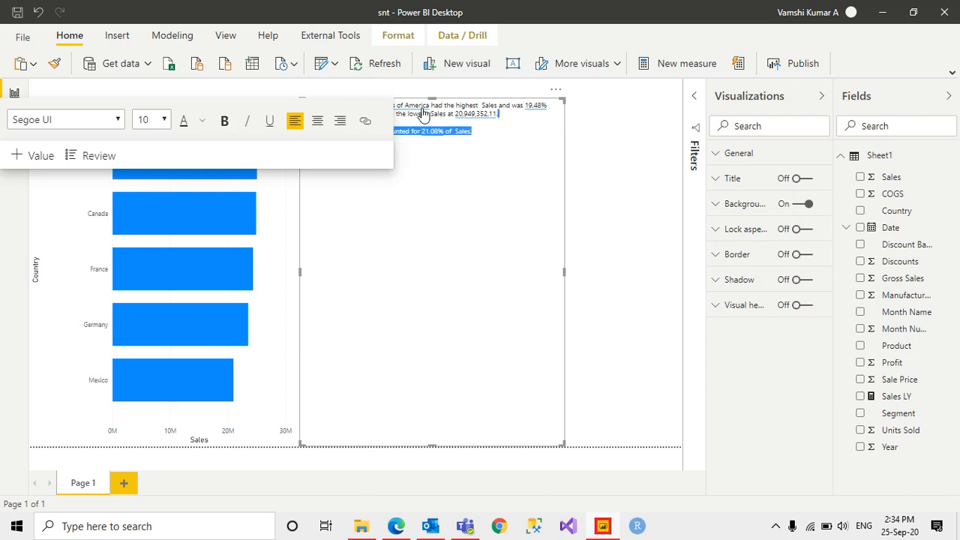
{"action": "left_click", "coordinate": [488, 140]}
{"action": "key", "text": "ctrl+a"}
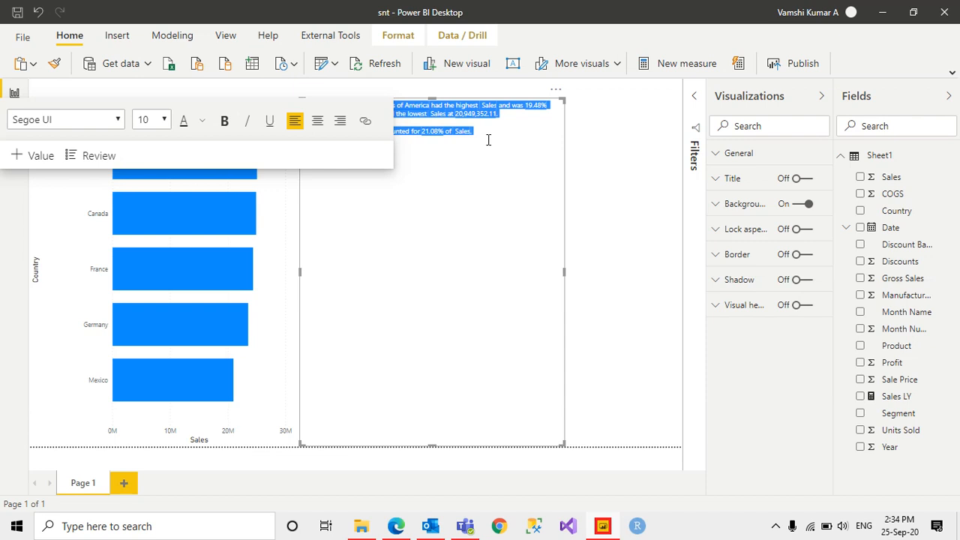
{"action": "left_click", "coordinate": [156, 122]}
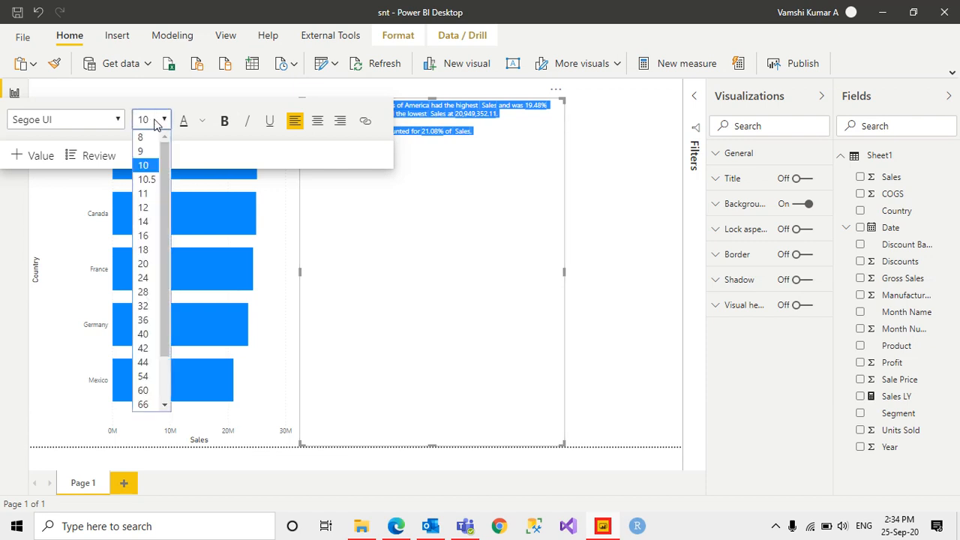
{"action": "left_click", "coordinate": [148, 221]}
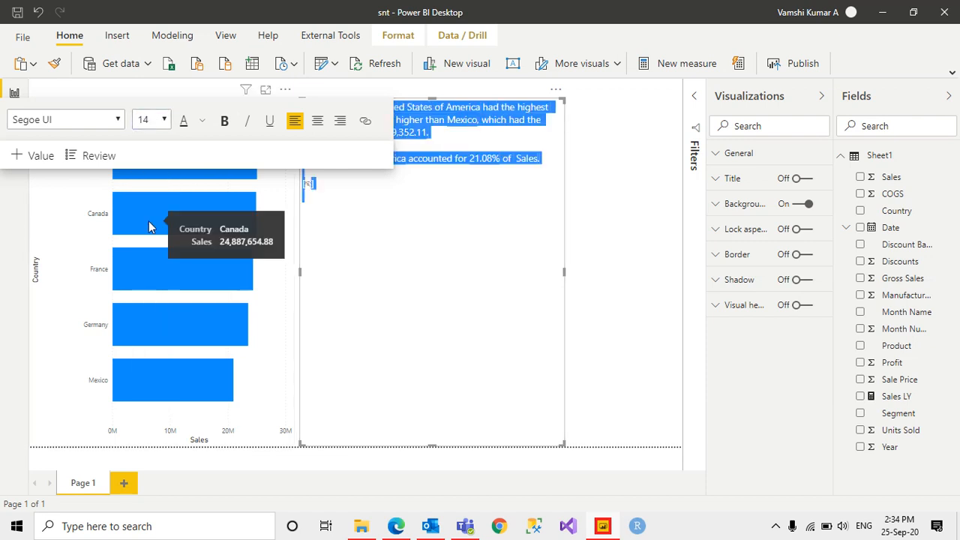
{"action": "left_click", "coordinate": [226, 124]}
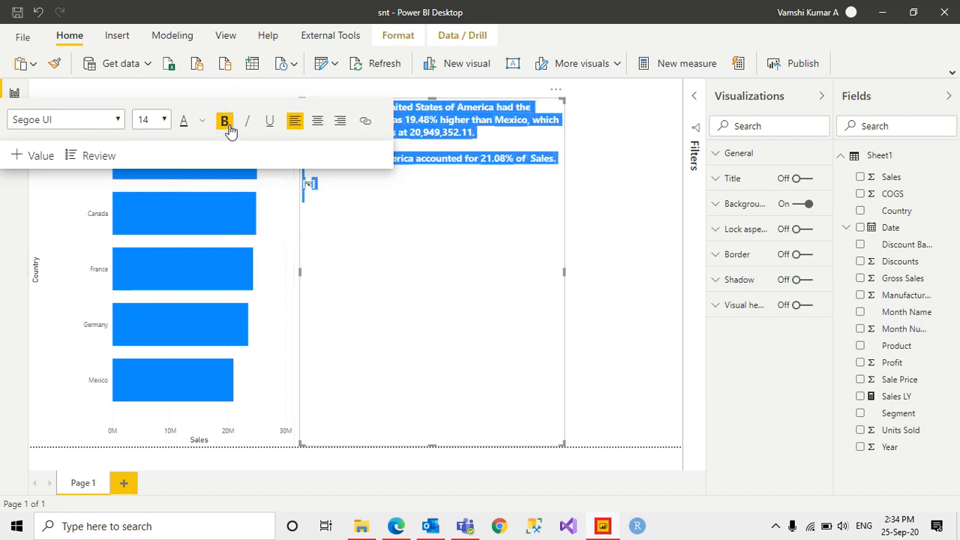
Turn on the shadow for the summary text box, leaving its title off
{"action": "left_click", "coordinate": [630, 197]}
{"action": "left_click", "coordinate": [491, 202]}
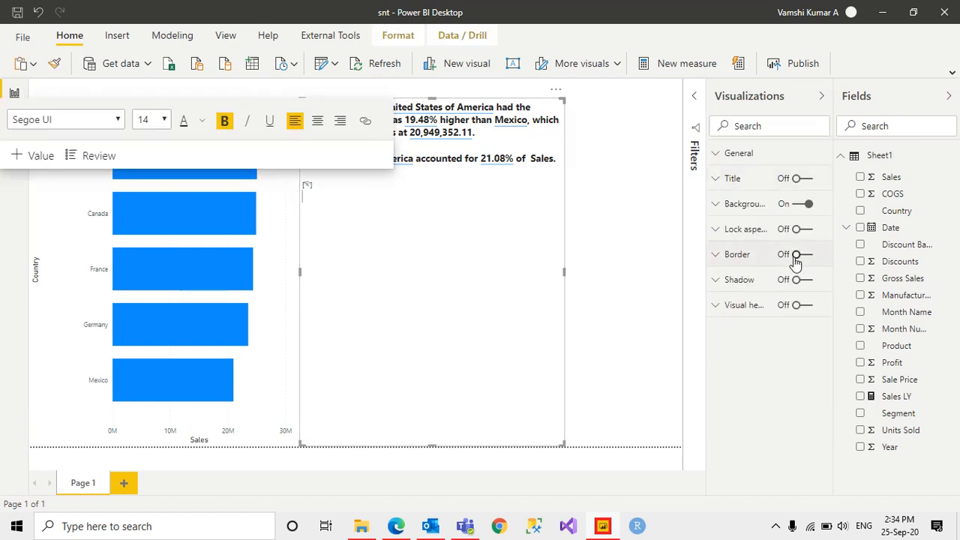
{"action": "left_click", "coordinate": [796, 282]}
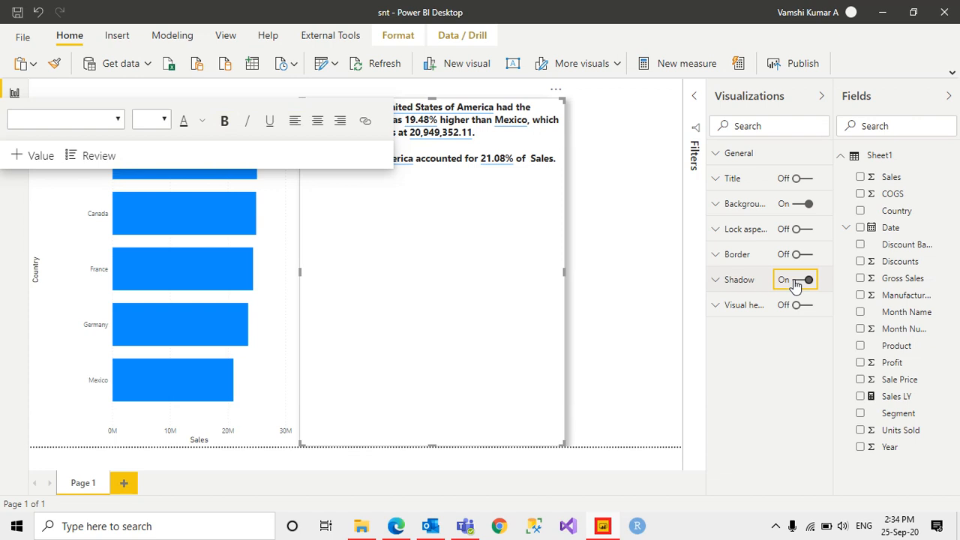
{"action": "left_click", "coordinate": [798, 180]}
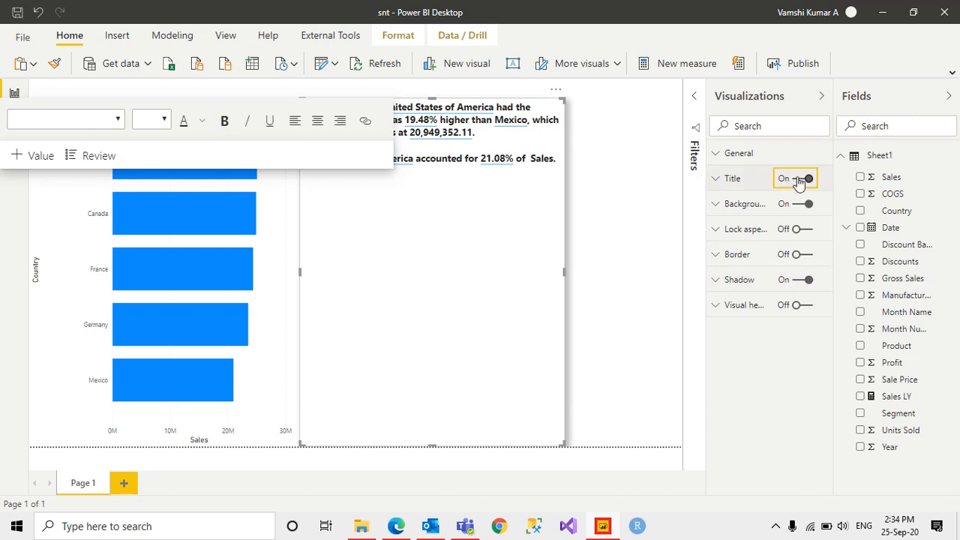
{"action": "left_click", "coordinate": [799, 180]}
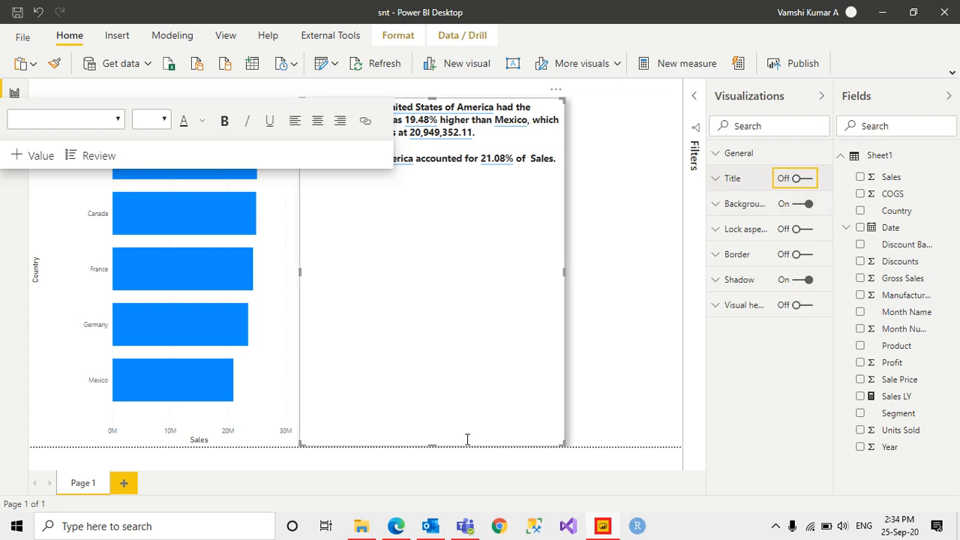
Shorten the summary text box to just below its text and move it to the page's upper right corner
{"action": "left_click_drag", "start_coordinate": [431, 446], "coordinate": [511, 224]}
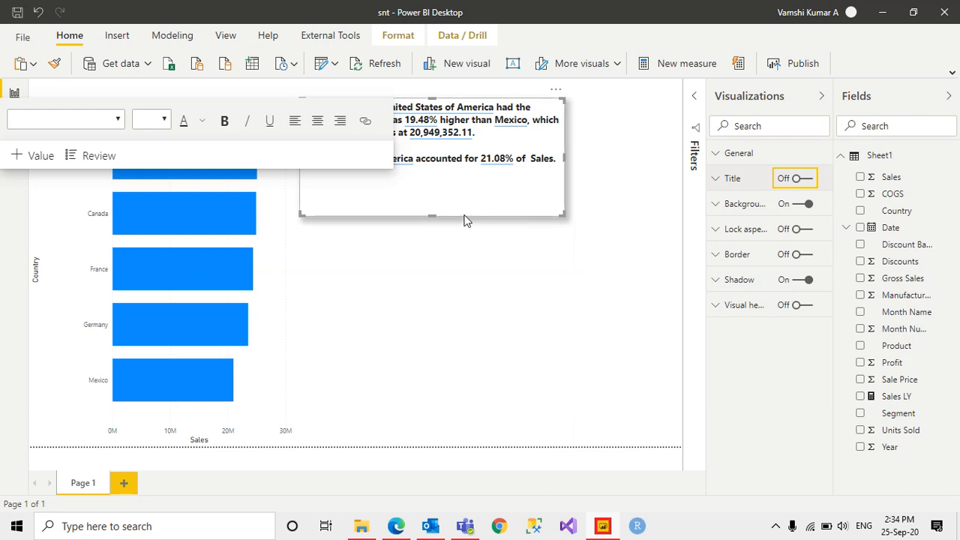
{"action": "left_click_drag", "start_coordinate": [464, 215], "coordinate": [547, 221]}
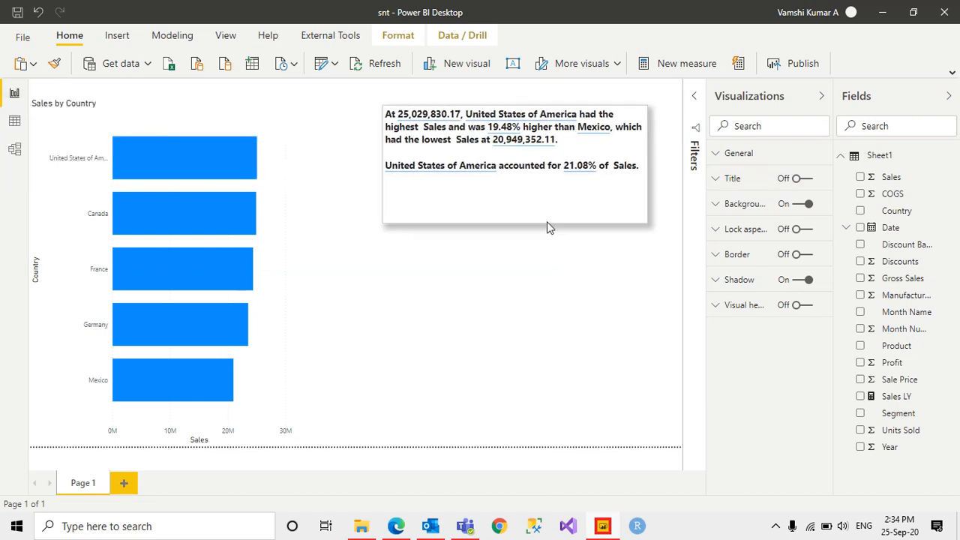
{"action": "left_click", "coordinate": [505, 305]}
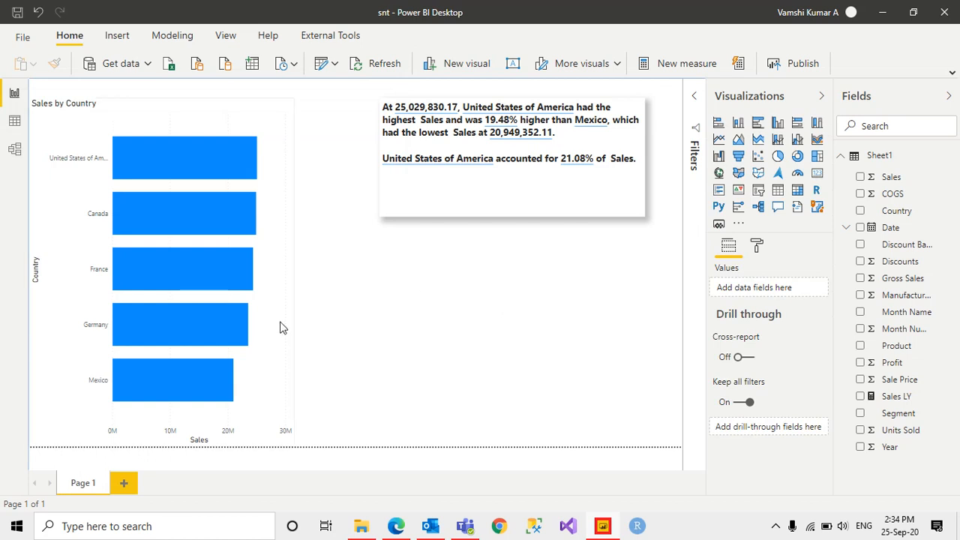
Shrink the Sales by Country chart into the page's upper left corner and delete the summary text box
{"action": "left_click", "coordinate": [193, 412]}
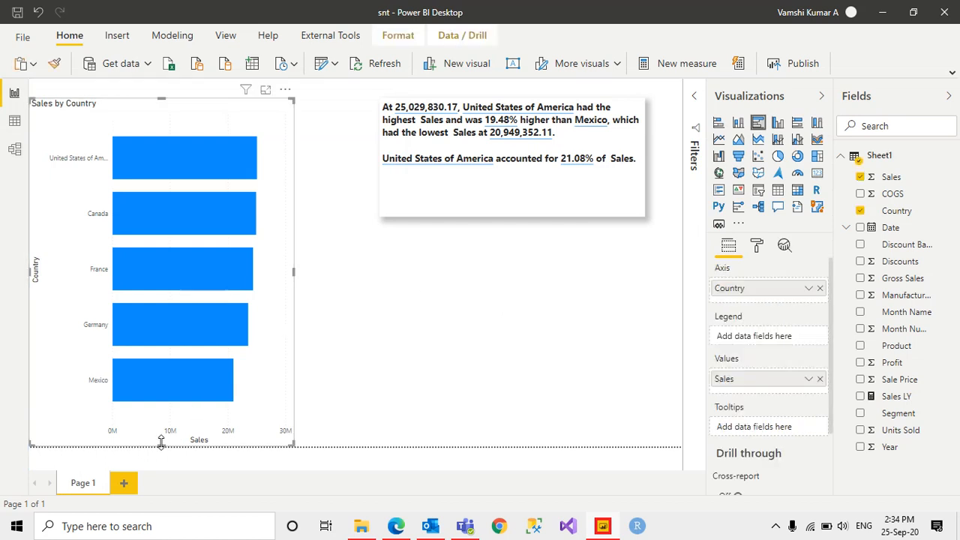
{"action": "left_click_drag", "start_coordinate": [199, 235], "coordinate": [226, 220]}
{"action": "left_click", "coordinate": [463, 214]}
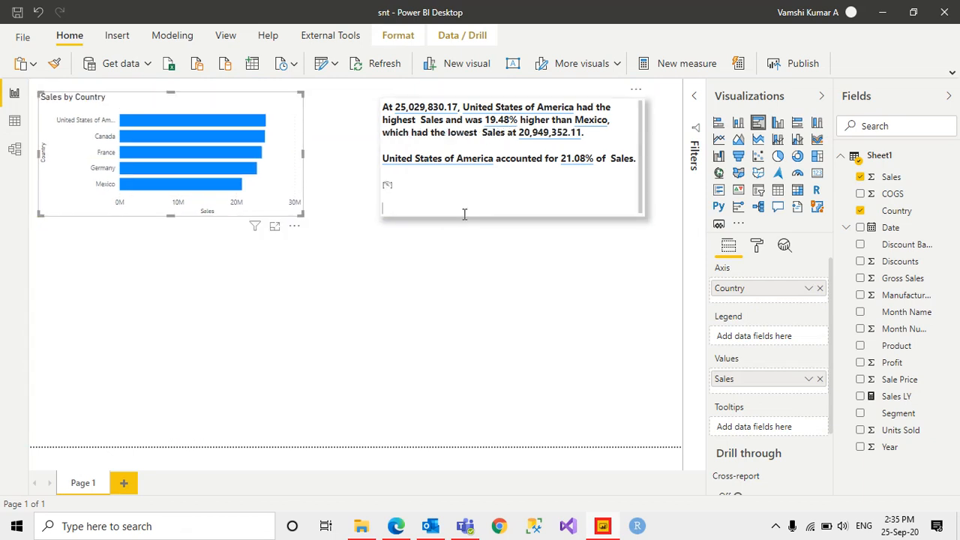
{"action": "key", "text": "Delete"}
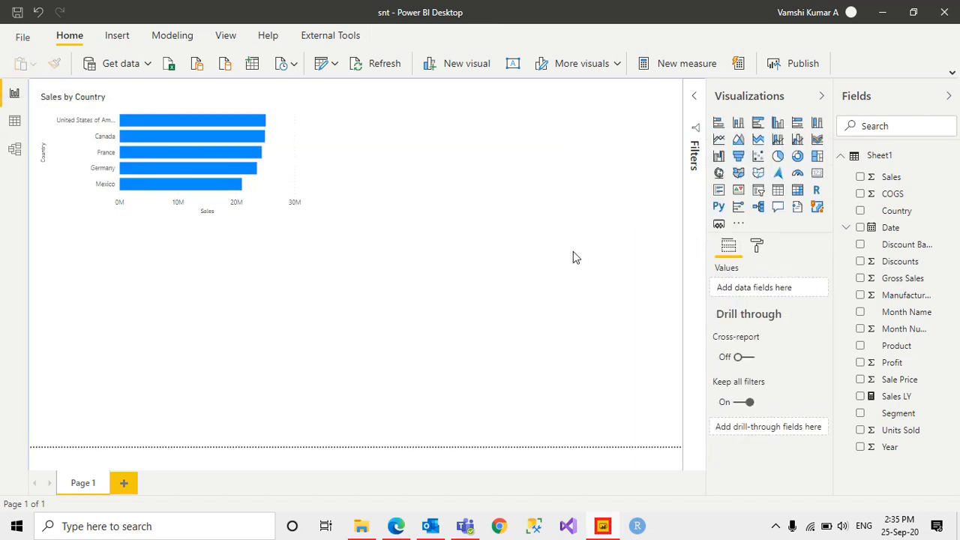
Enlarge the Sales by Country chart slightly in the page's upper left area
{"action": "left_click", "coordinate": [291, 196]}
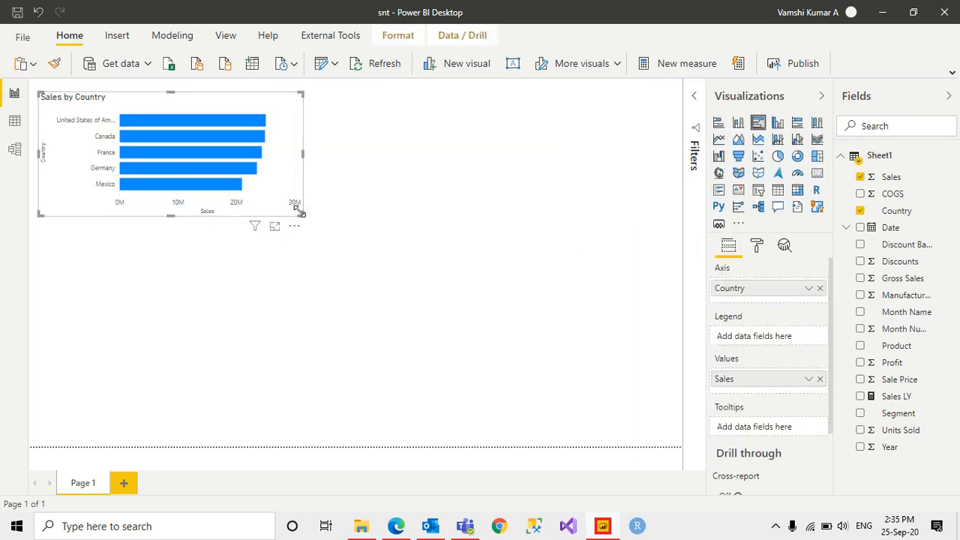
{"action": "left_click_drag", "start_coordinate": [300, 213], "coordinate": [311, 236]}
{"action": "left_click", "coordinate": [407, 255]}
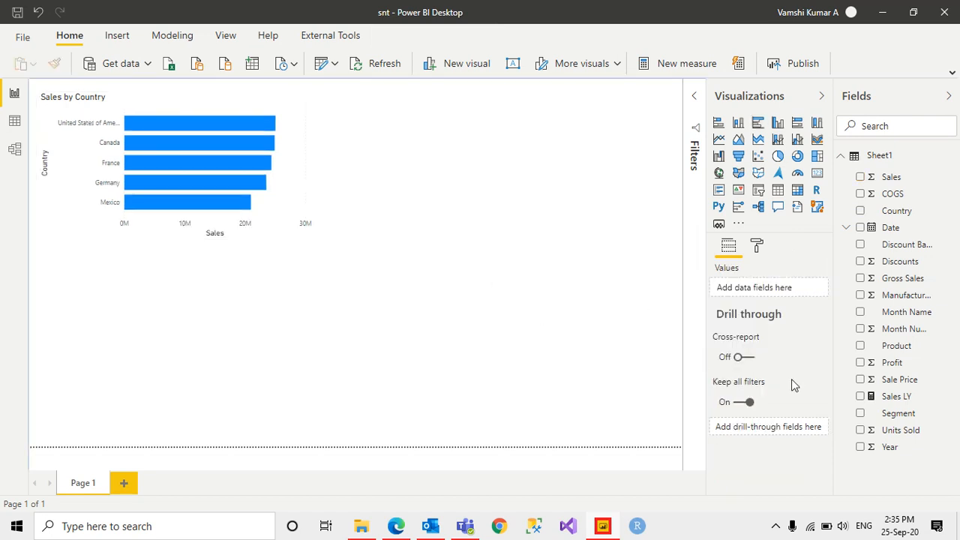
Add a clustered column chart of Profit by Segment and place it in the page's lower left corner
{"action": "left_click", "coordinate": [778, 122]}
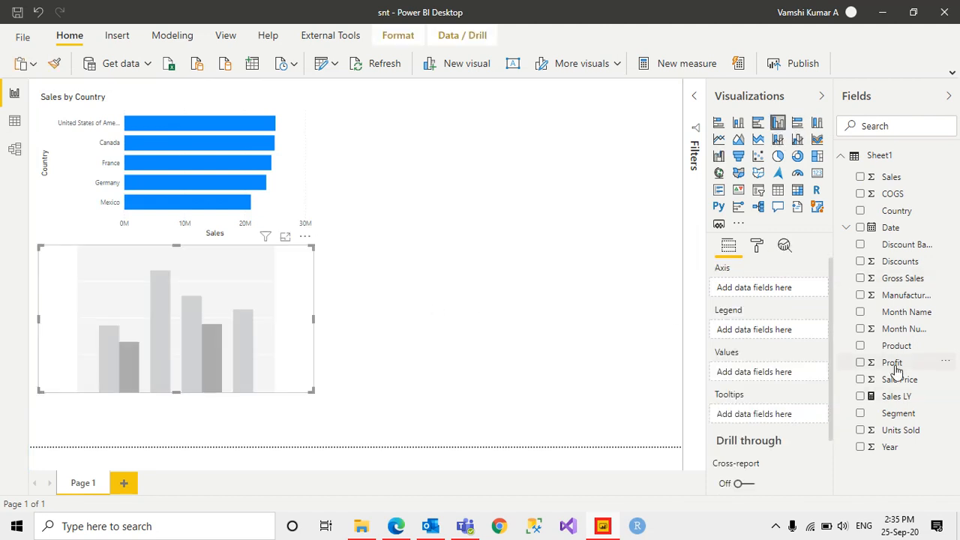
{"action": "left_click_drag", "start_coordinate": [896, 369], "coordinate": [766, 382]}
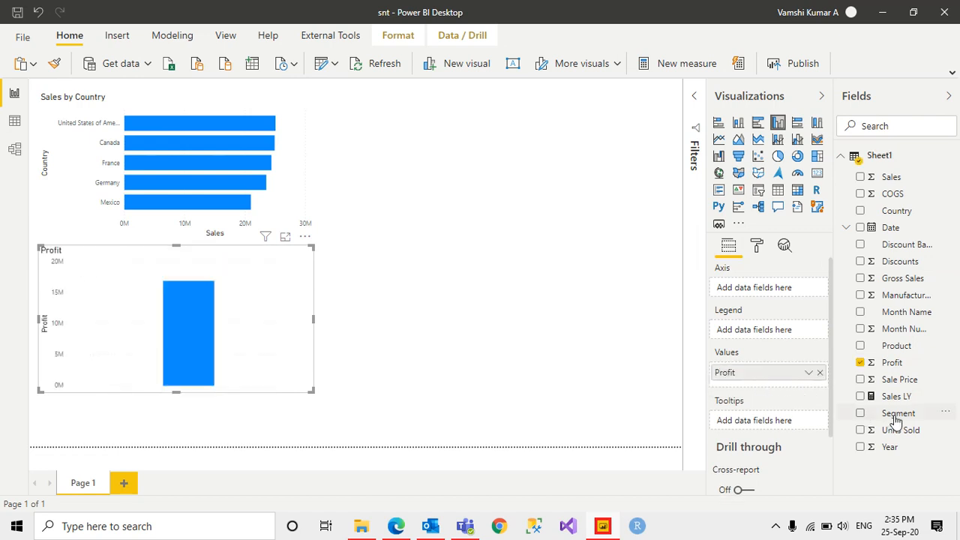
{"action": "left_click_drag", "start_coordinate": [895, 419], "coordinate": [762, 300]}
{"action": "left_click_drag", "start_coordinate": [898, 414], "coordinate": [763, 296]}
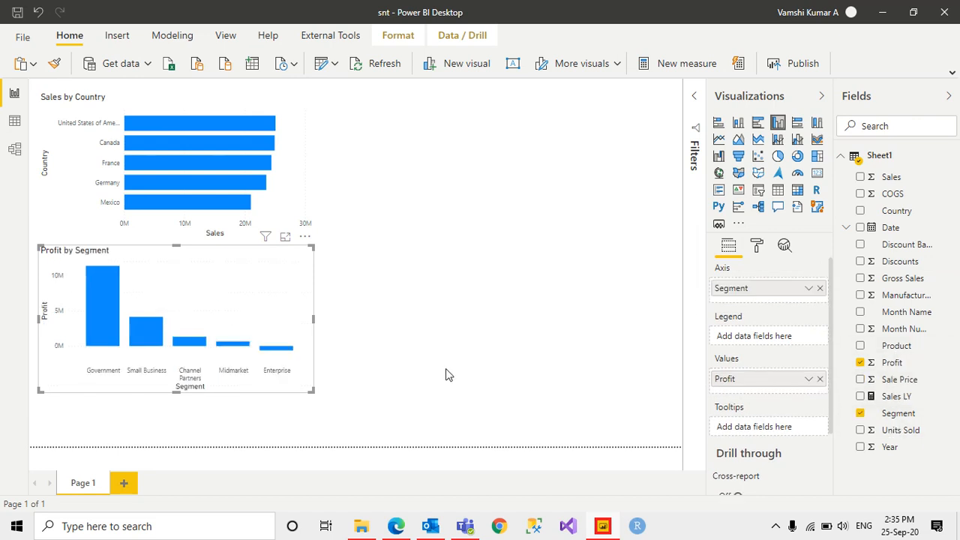
{"action": "left_click_drag", "start_coordinate": [248, 355], "coordinate": [243, 377]}
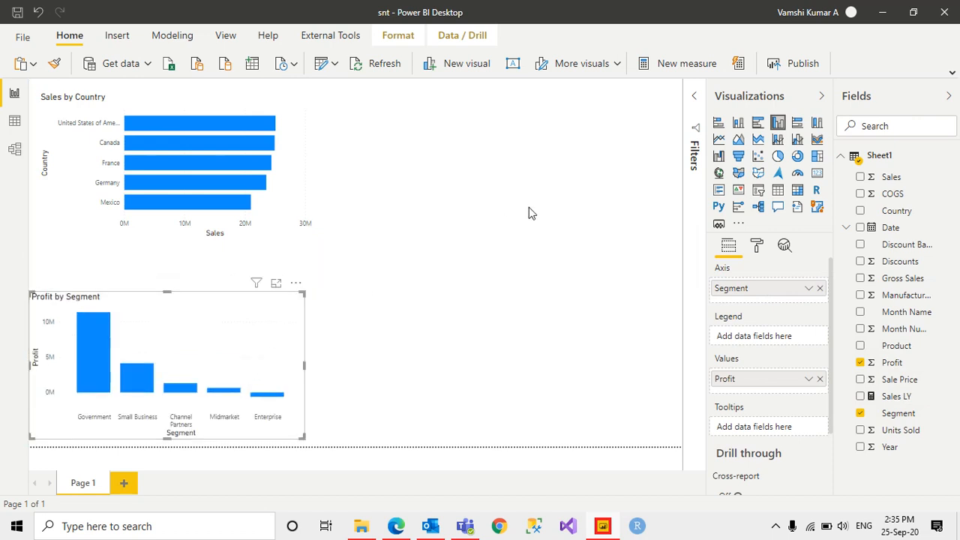
{"action": "left_click", "coordinate": [528, 213]}
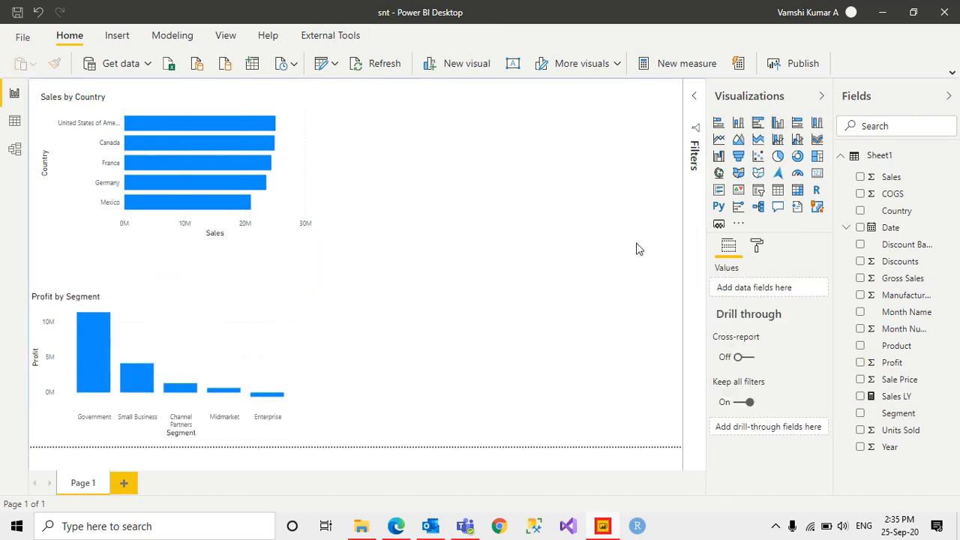
Add a smart narrative visual, make it taller, and move it to the right half of the page
{"action": "left_click", "coordinate": [798, 214]}
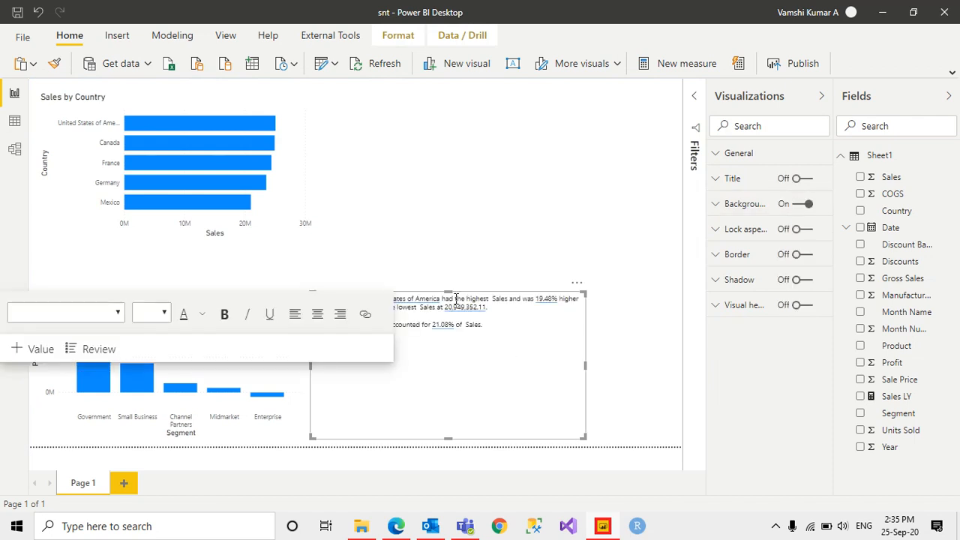
{"action": "left_click_drag", "start_coordinate": [450, 290], "coordinate": [450, 131]}
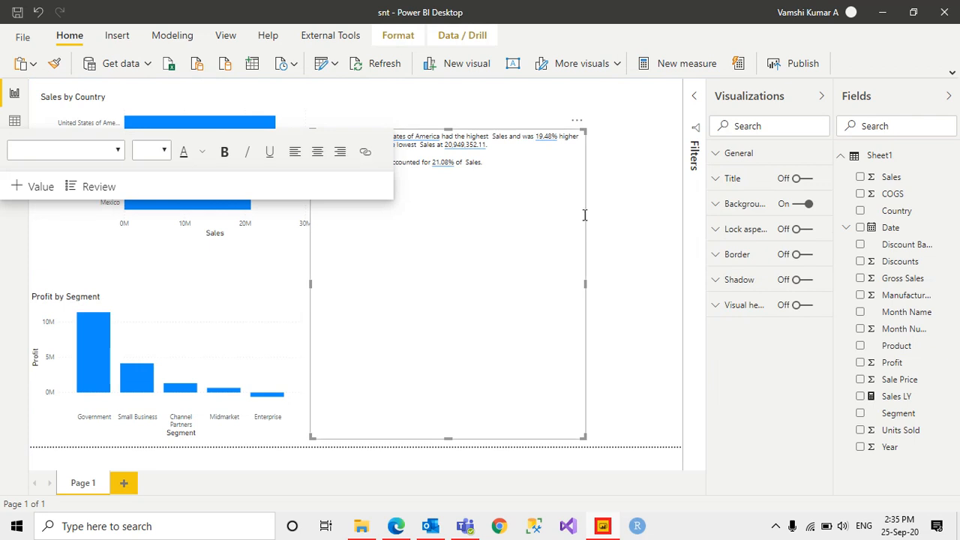
{"action": "left_click_drag", "start_coordinate": [587, 221], "coordinate": [654, 218]}
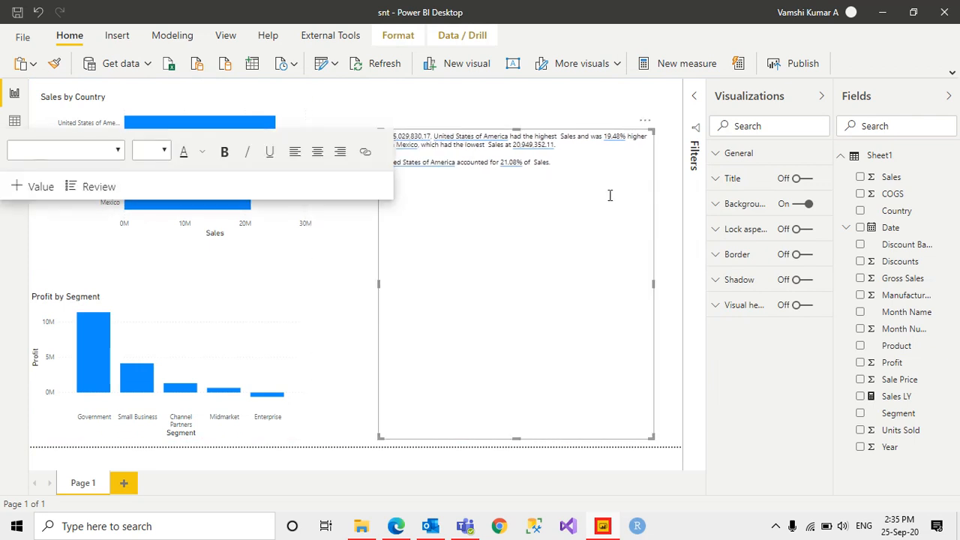
{"action": "left_click", "coordinate": [566, 161]}
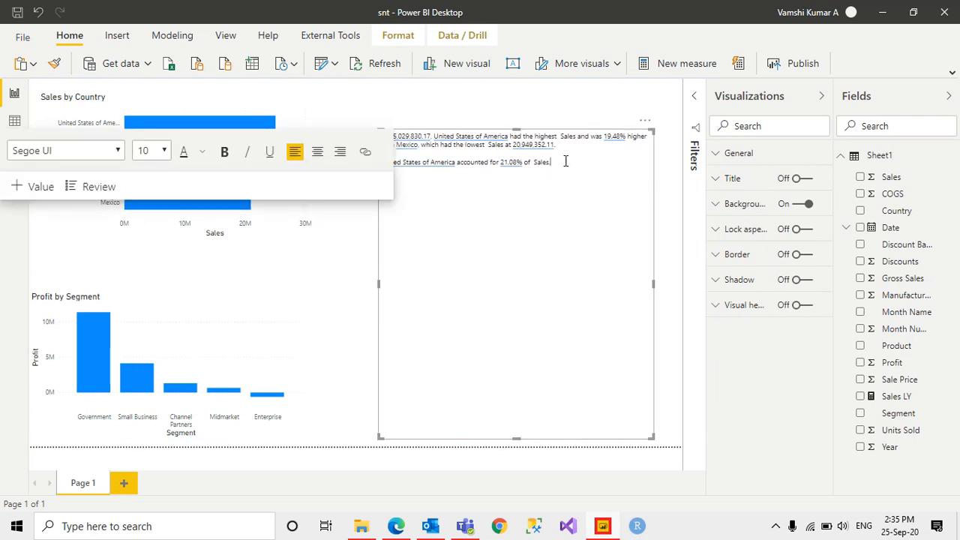
Delete the Sales by Country chart and the summary text box
{"action": "left_click", "coordinate": [218, 107]}
{"action": "key", "text": "Delete"}
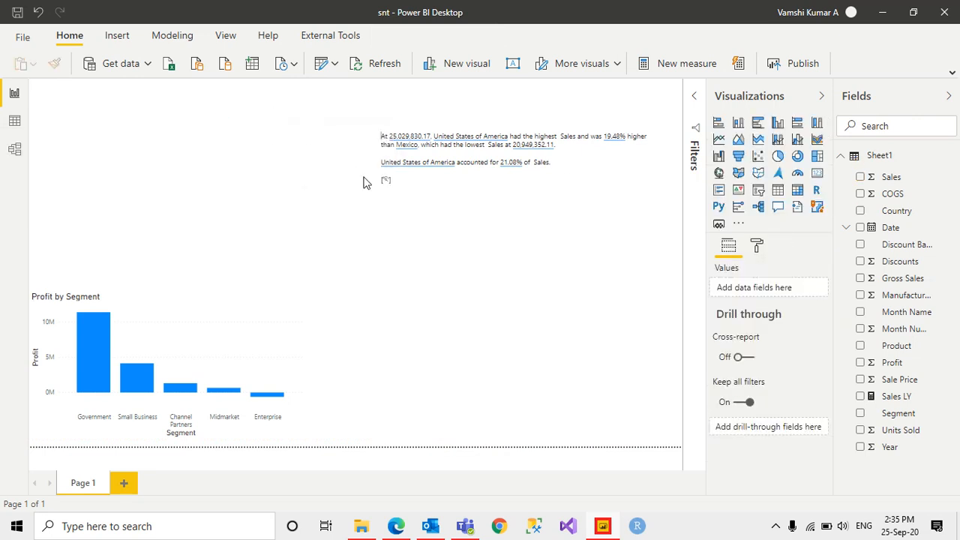
{"action": "left_click", "coordinate": [381, 227]}
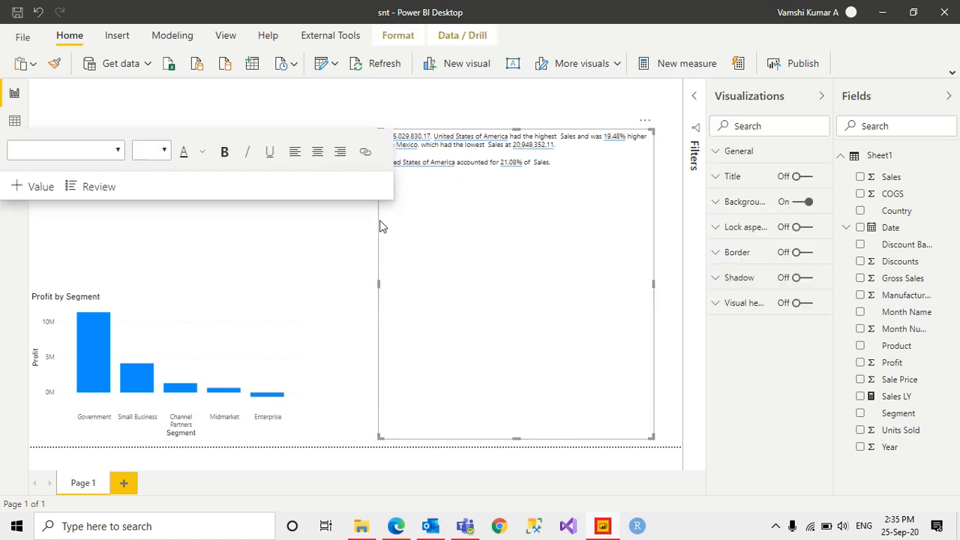
{"action": "key", "text": "Delete"}
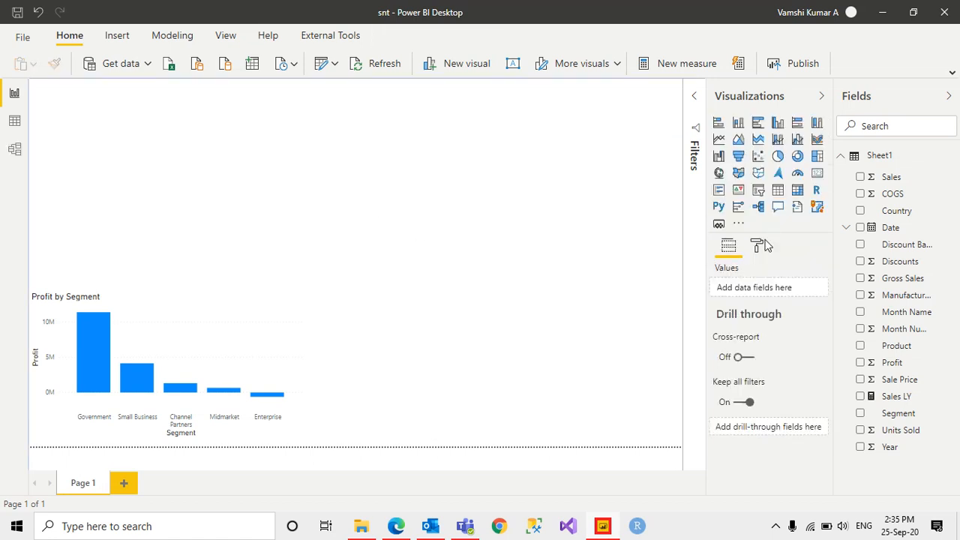
Generate a smart narrative for the Profit by Segment chart, enlarge it, and move it to the page's upper right area
{"action": "left_click", "coordinate": [797, 209]}
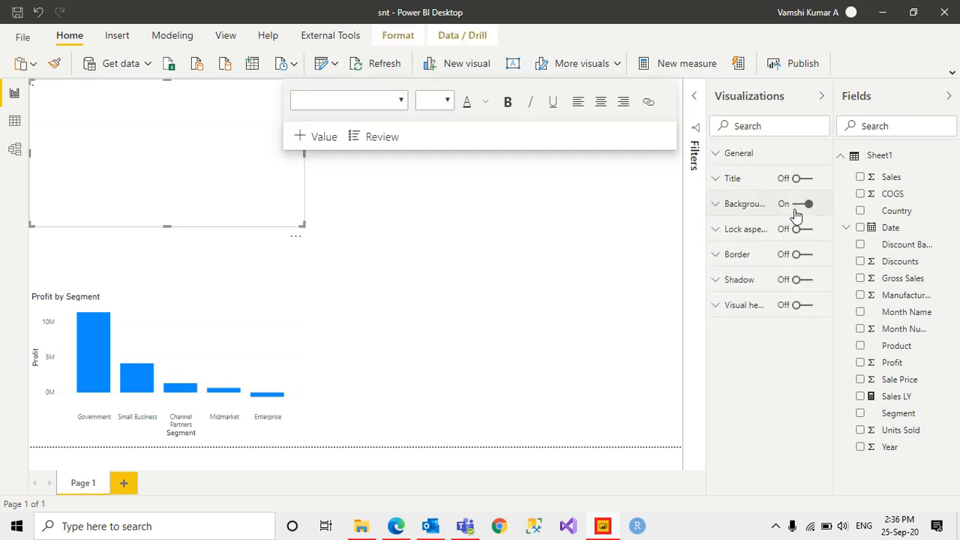
{"action": "left_click_drag", "start_coordinate": [303, 224], "coordinate": [388, 258]}
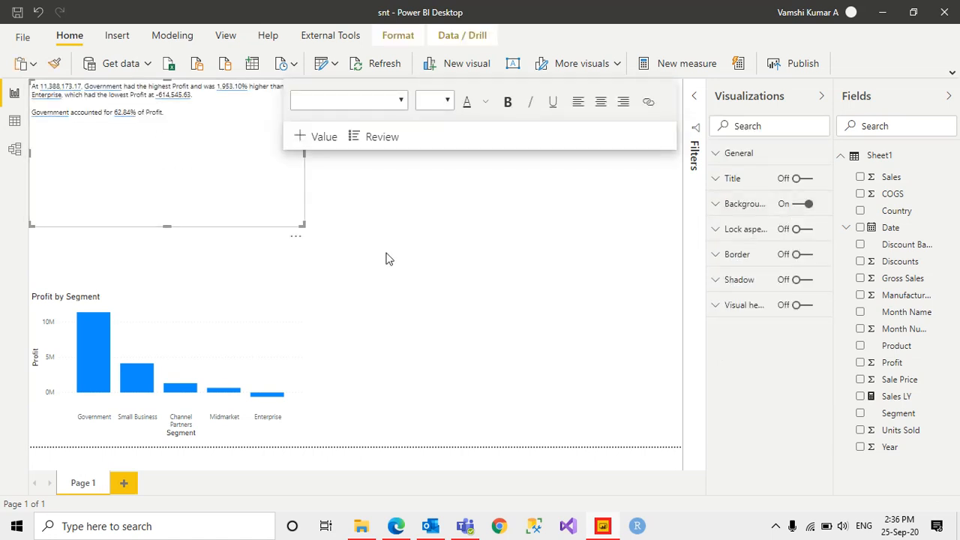
{"action": "left_click_drag", "start_coordinate": [297, 262], "coordinate": [557, 306]}
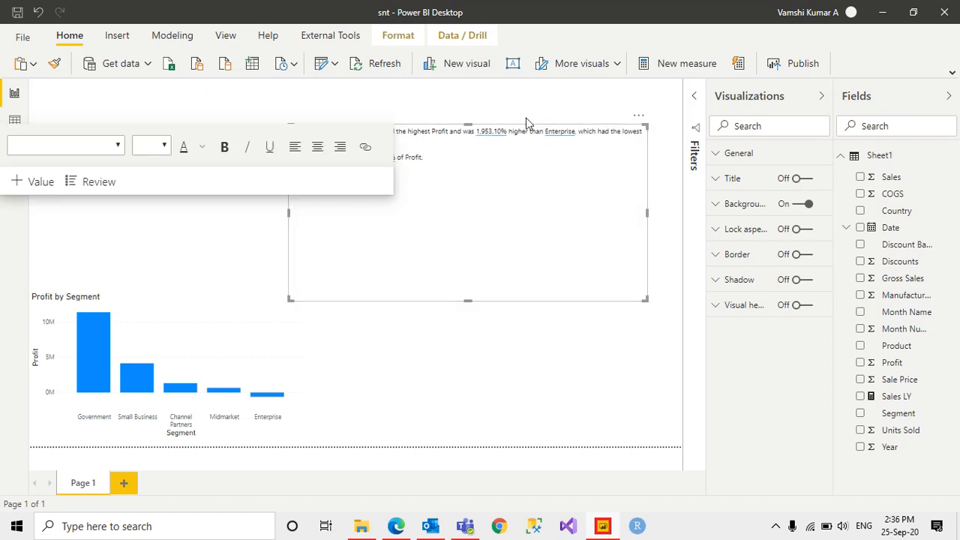
Insert a dynamic value at the end of the summary text, calculated from "unit sold" and formatted as a whole number
{"action": "left_click", "coordinate": [507, 202]}
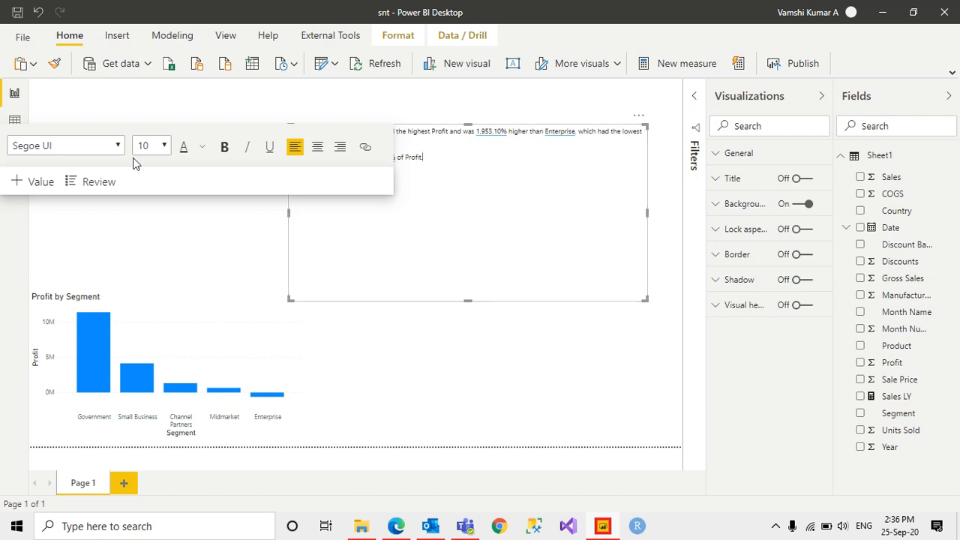
{"action": "left_click", "coordinate": [41, 182]}
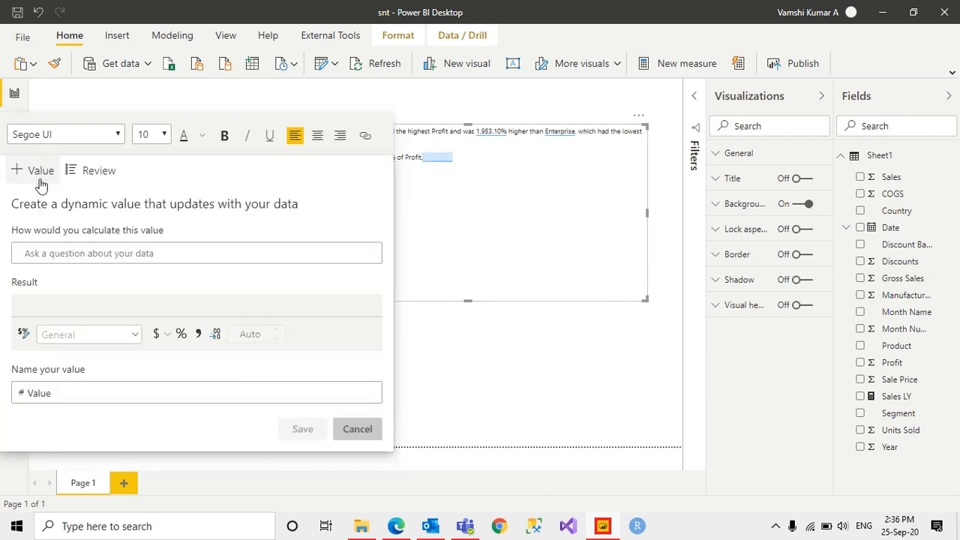
{"action": "left_click", "coordinate": [114, 250]}
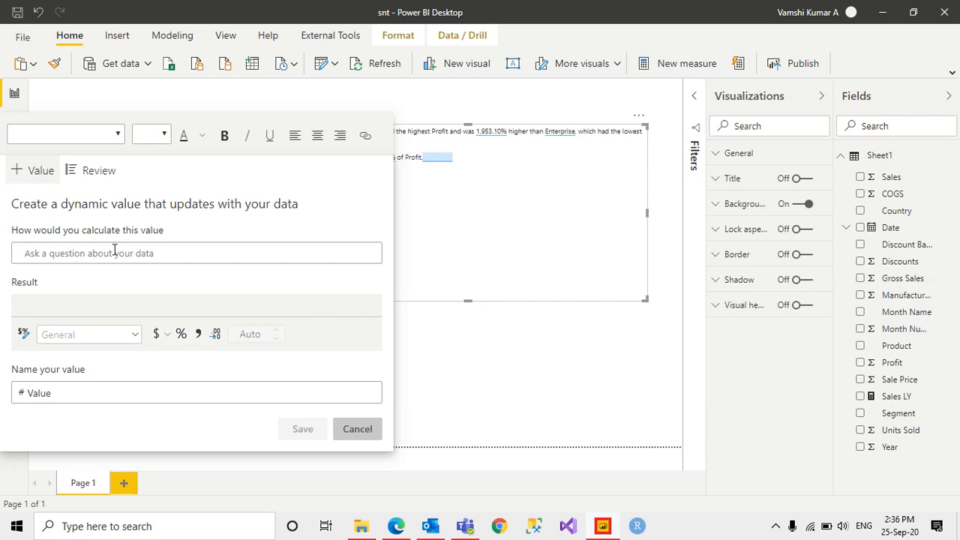
{"action": "type", "text": "unit"}
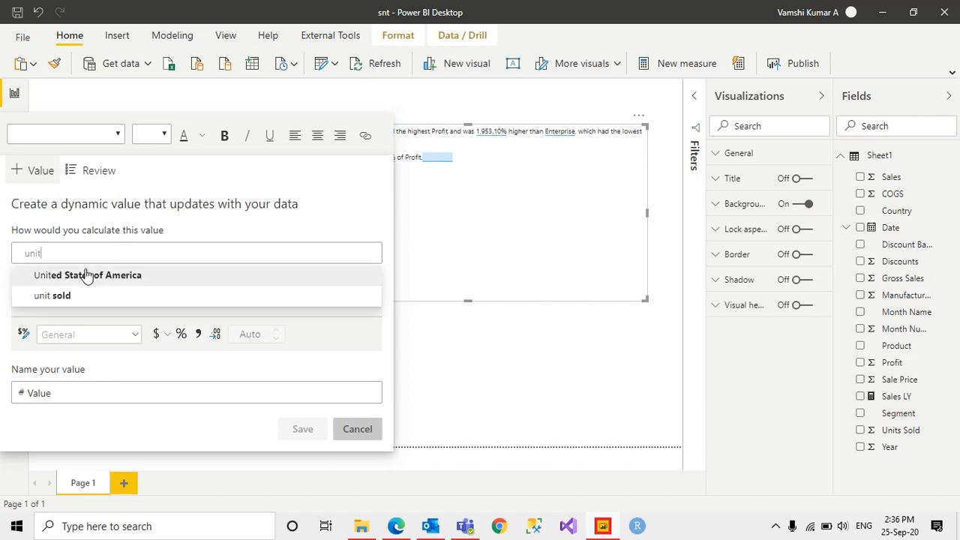
{"action": "left_click", "coordinate": [64, 297]}
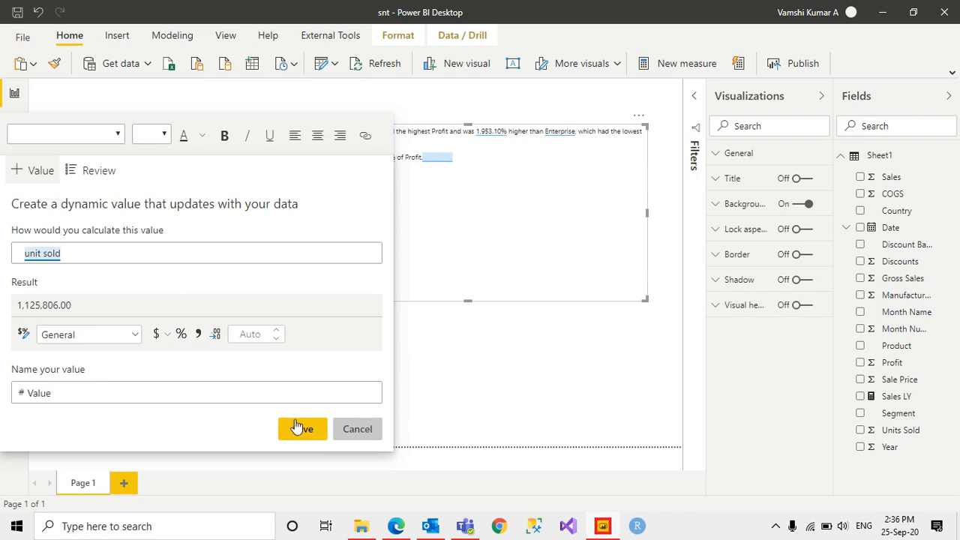
{"action": "left_click", "coordinate": [136, 336]}
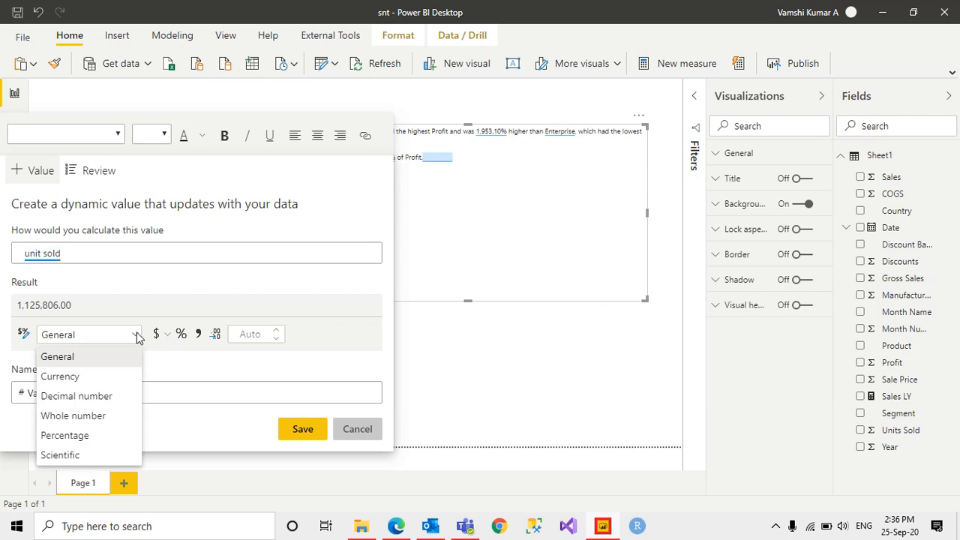
{"action": "left_click", "coordinate": [97, 426]}
Name the dynamic value "No of units", save it, and close the review of the narrative's values
{"action": "left_click", "coordinate": [147, 399]}
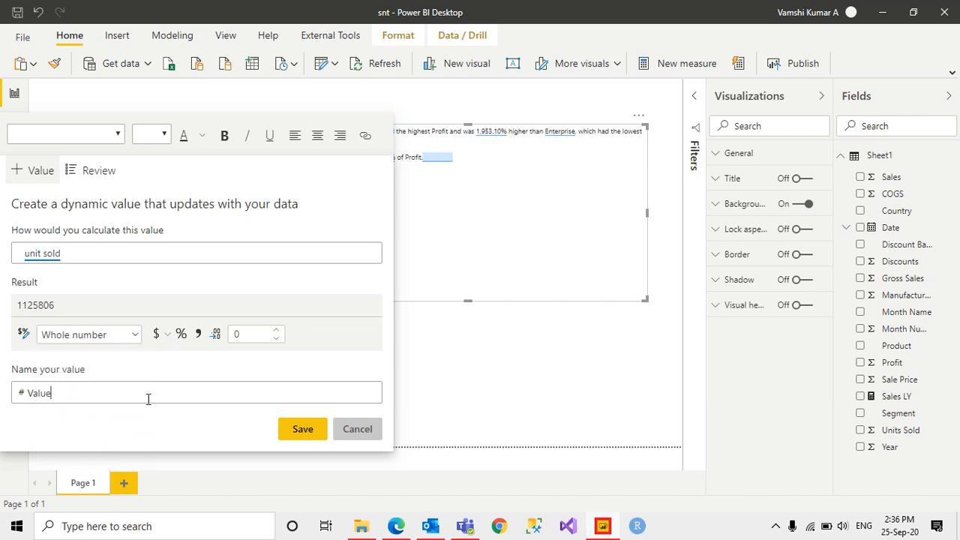
{"action": "key", "text": "BackSpace"}
{"action": "key", "text": "BackSpace"}
{"action": "key", "text": "BackSpace"}
{"action": "key", "text": "BackSpace"}
{"action": "key", "text": "BackSpace"}
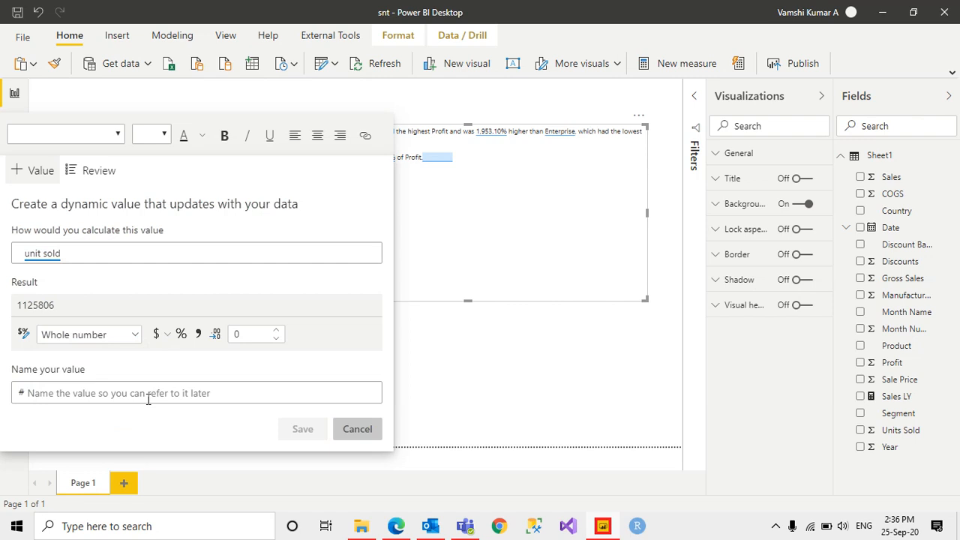
{"action": "type", "text": "No of unit"}
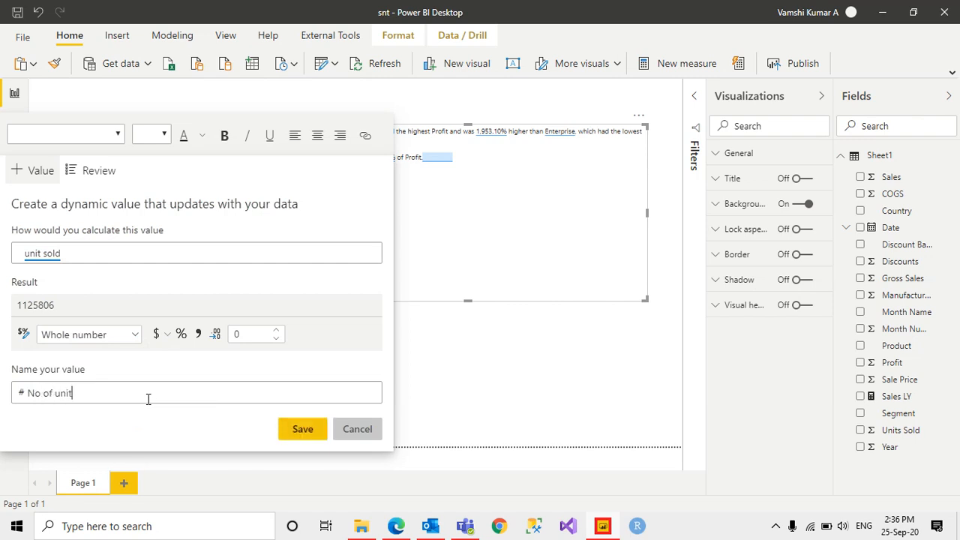
{"action": "type", "text": "s"}
{"action": "left_click", "coordinate": [303, 429]}
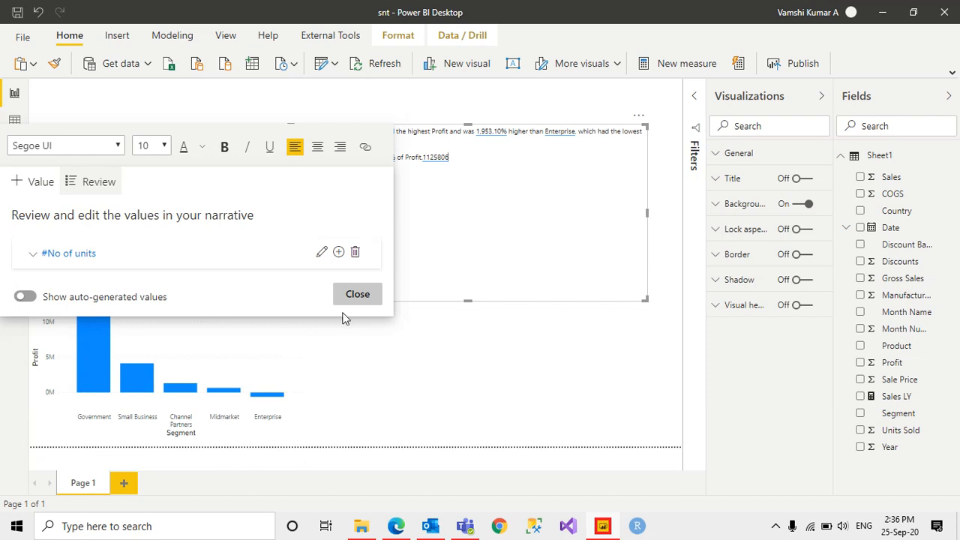
{"action": "left_click", "coordinate": [358, 294]}
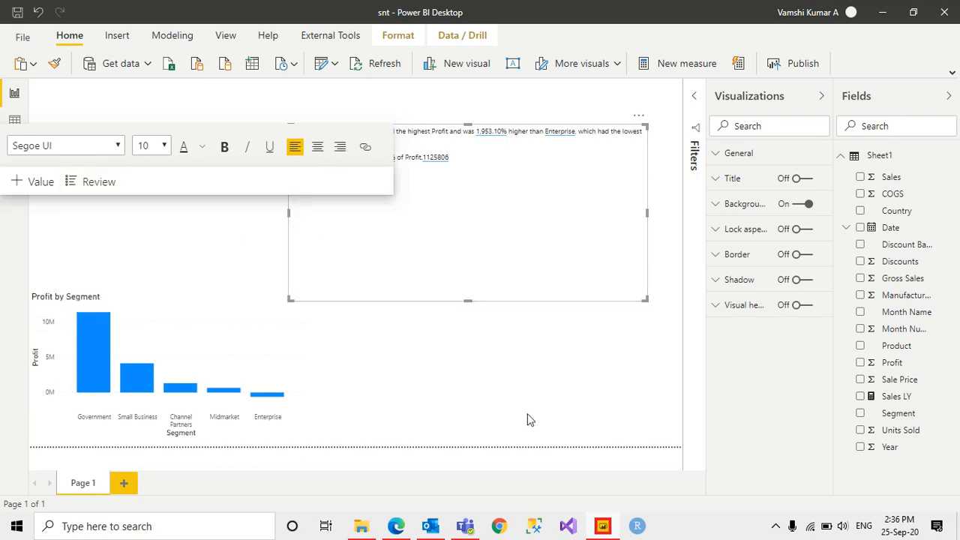
Narrow the summary text box by moving its left edge inward
{"action": "left_click", "coordinate": [527, 420]}
{"action": "left_click", "coordinate": [461, 149]}
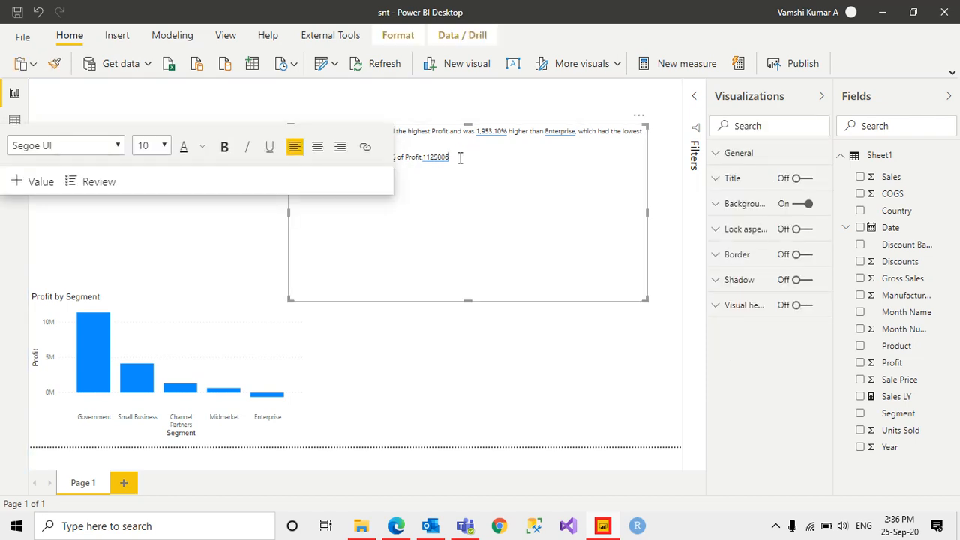
{"action": "left_click", "coordinate": [439, 354]}
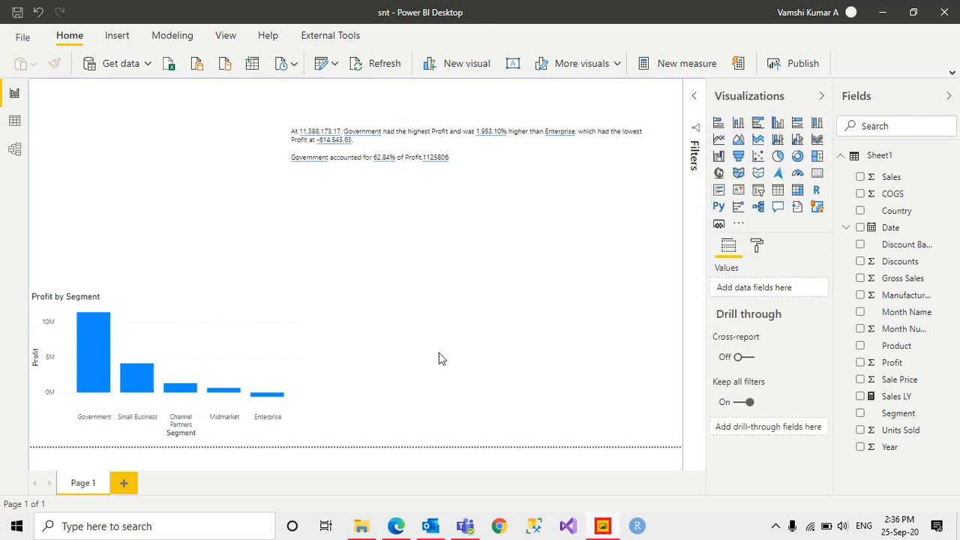
{"action": "left_click", "coordinate": [399, 298]}
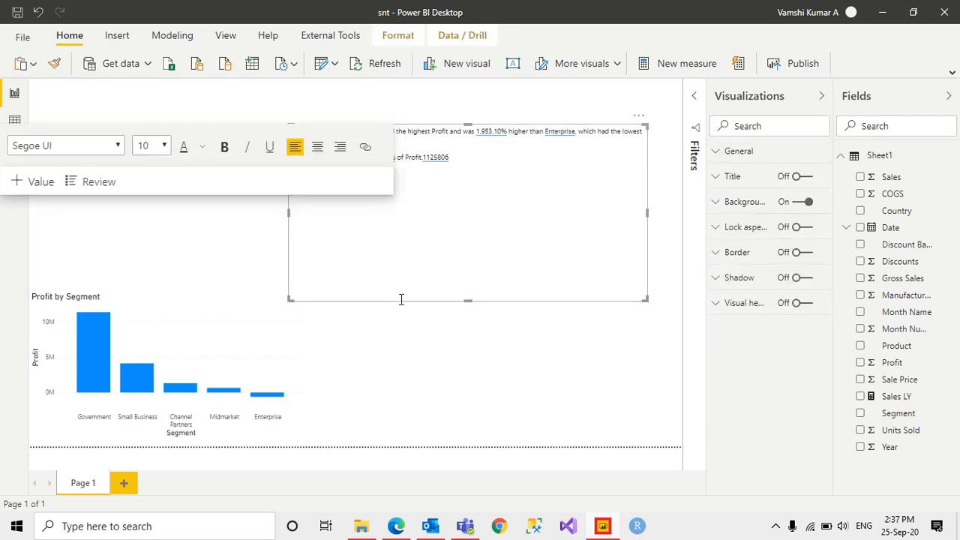
{"action": "left_click", "coordinate": [237, 328]}
{"action": "left_click", "coordinate": [294, 214]}
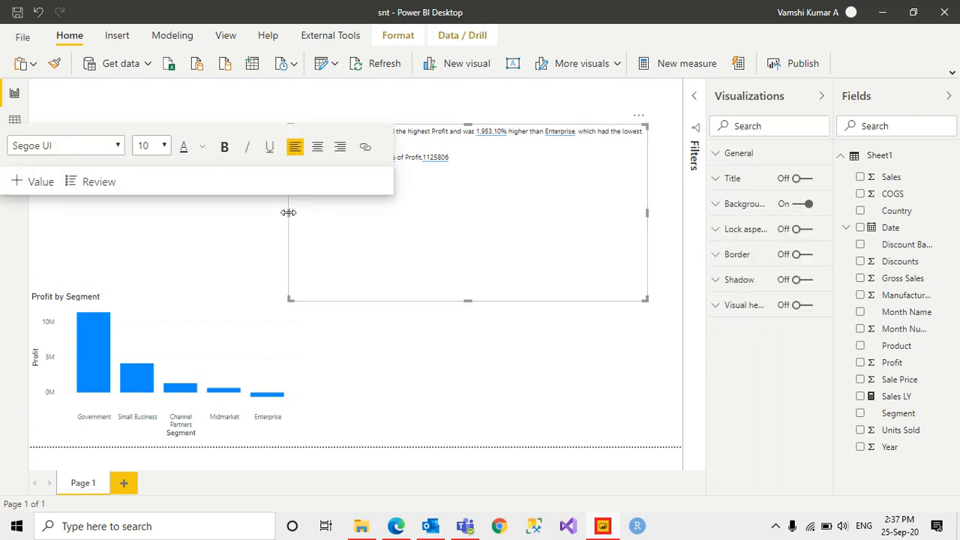
{"action": "left_click_drag", "start_coordinate": [289, 212], "coordinate": [450, 220]}
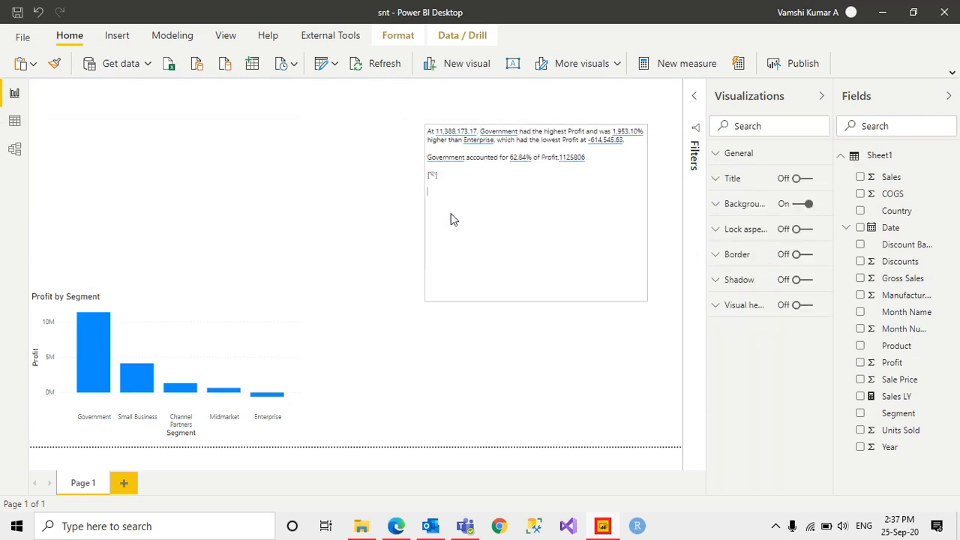
Clear the page by deleting the Profit by Segment chart and the summary text box
{"action": "left_click", "coordinate": [137, 327]}
{"action": "key", "text": "Delete"}
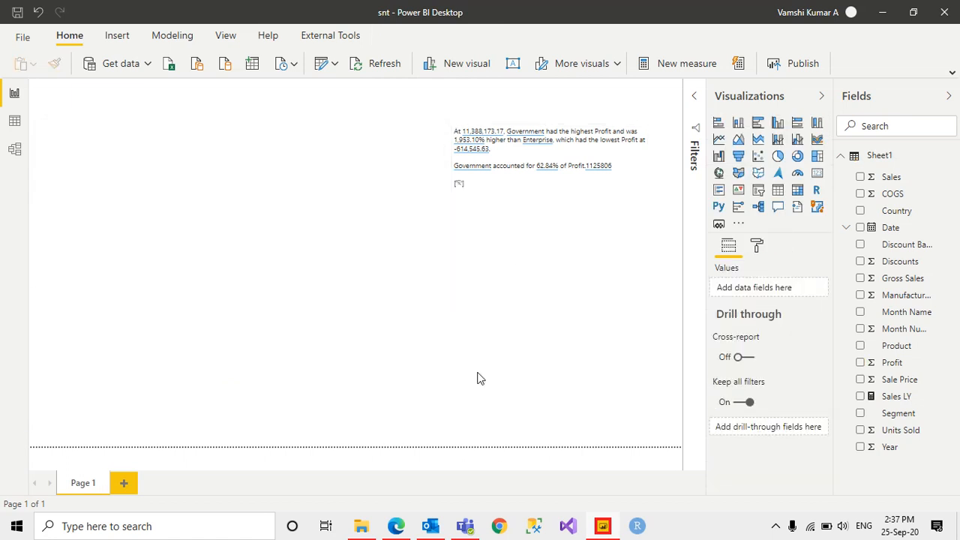
{"action": "key", "text": "Delete"}
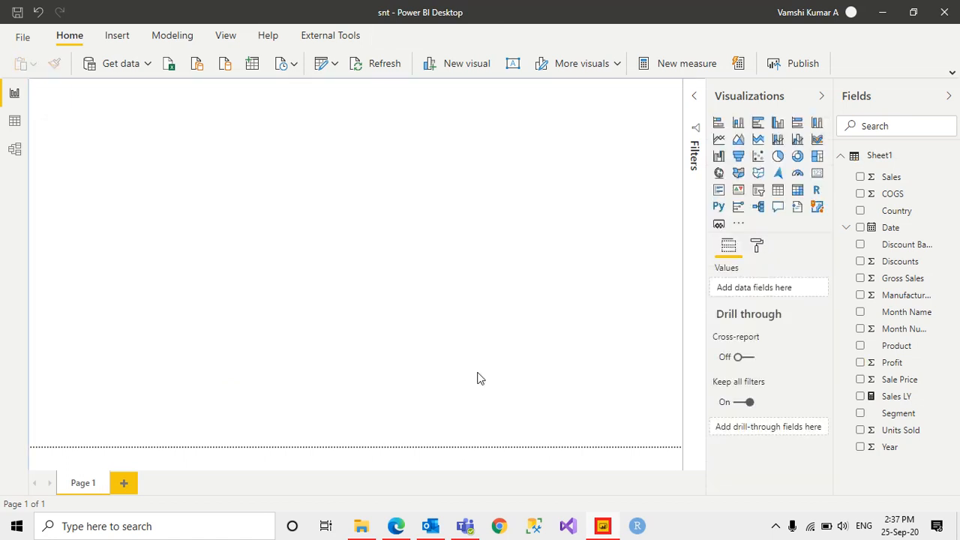
Create a clustered bar chart comparing Sales and Sales LY by Country on the blank page
{"action": "left_click", "coordinate": [758, 123]}
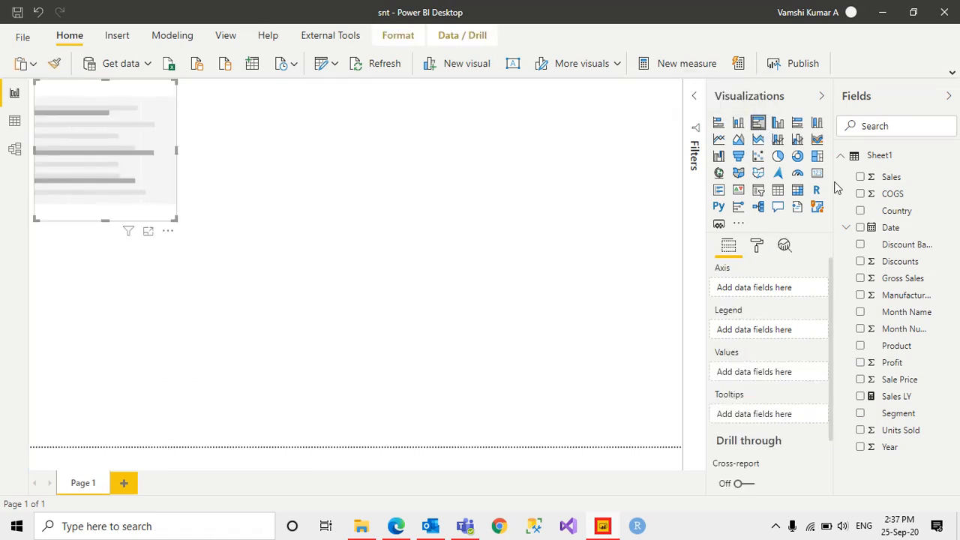
{"action": "left_click_drag", "start_coordinate": [901, 182], "coordinate": [776, 377]}
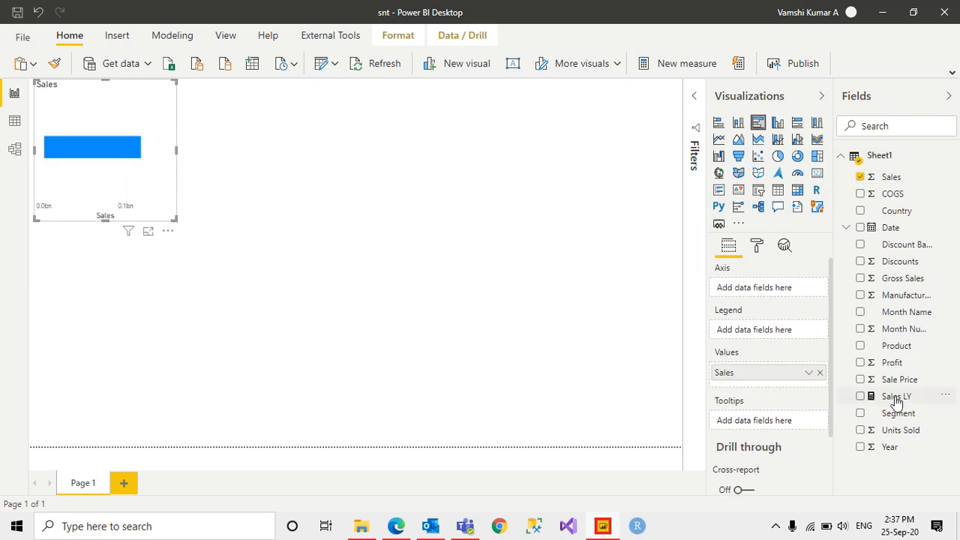
{"action": "left_click_drag", "start_coordinate": [897, 403], "coordinate": [770, 386]}
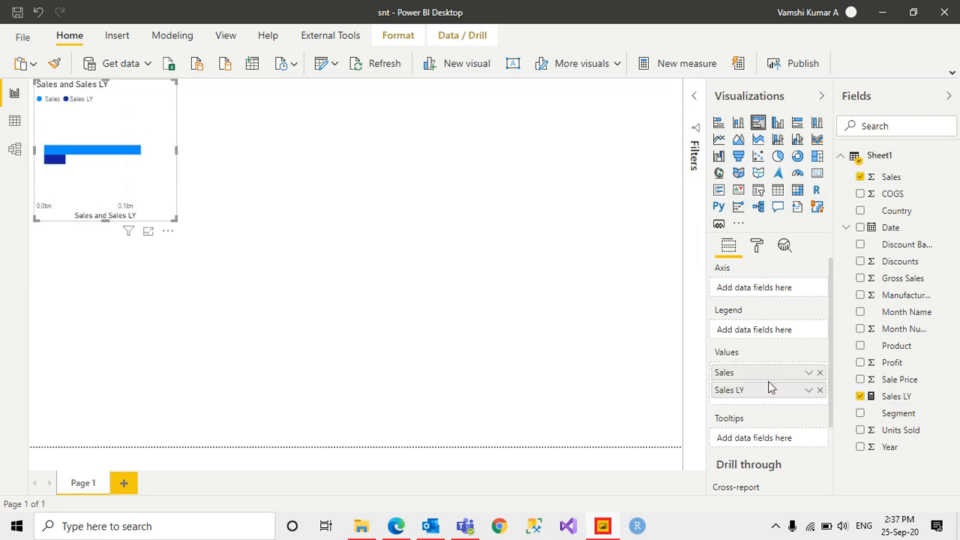
{"action": "left_click_drag", "start_coordinate": [907, 212], "coordinate": [758, 288]}
{"action": "left_click", "coordinate": [432, 261]}
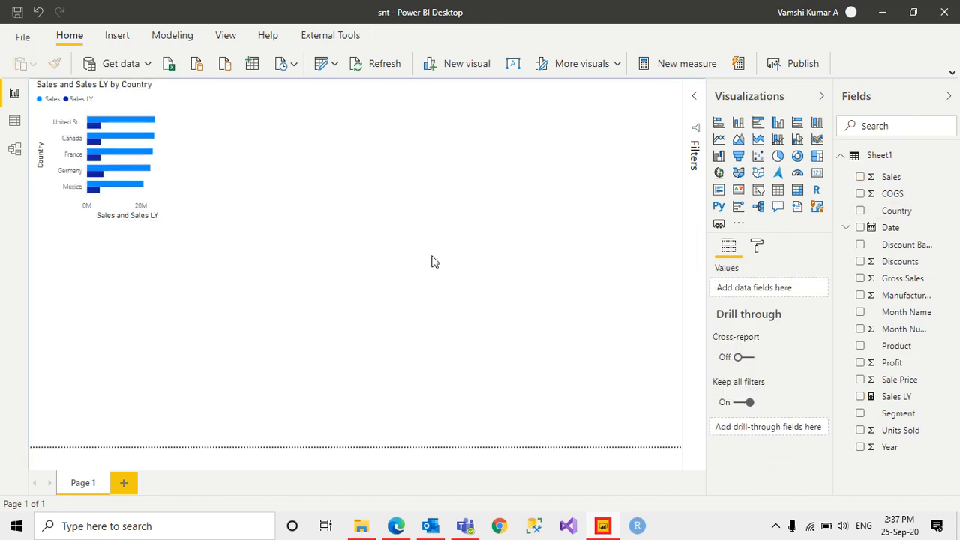
Add a smart narrative for the Sales and Sales LY chart, enlarge its text box, and move it to the empty area beside the chart
{"action": "left_click", "coordinate": [795, 207]}
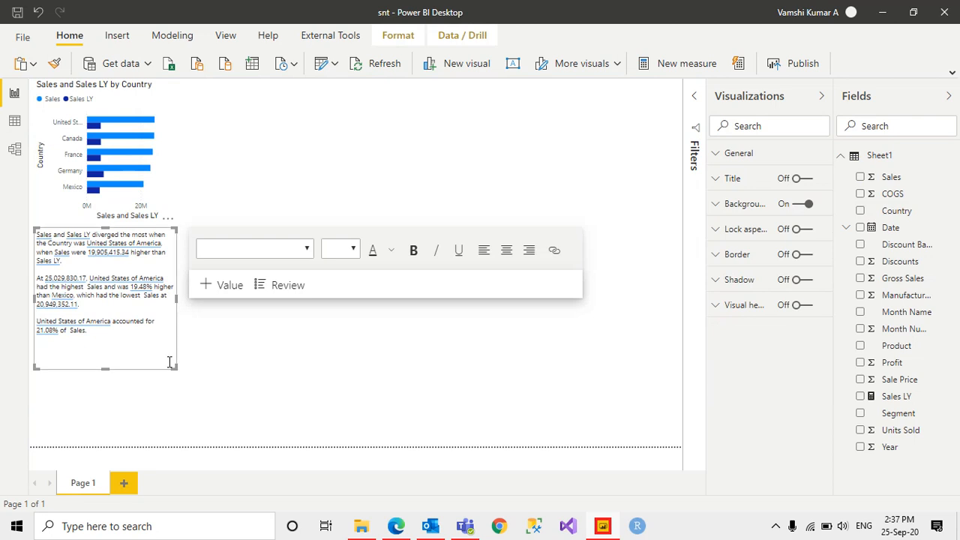
{"action": "left_click_drag", "start_coordinate": [176, 367], "coordinate": [268, 396]}
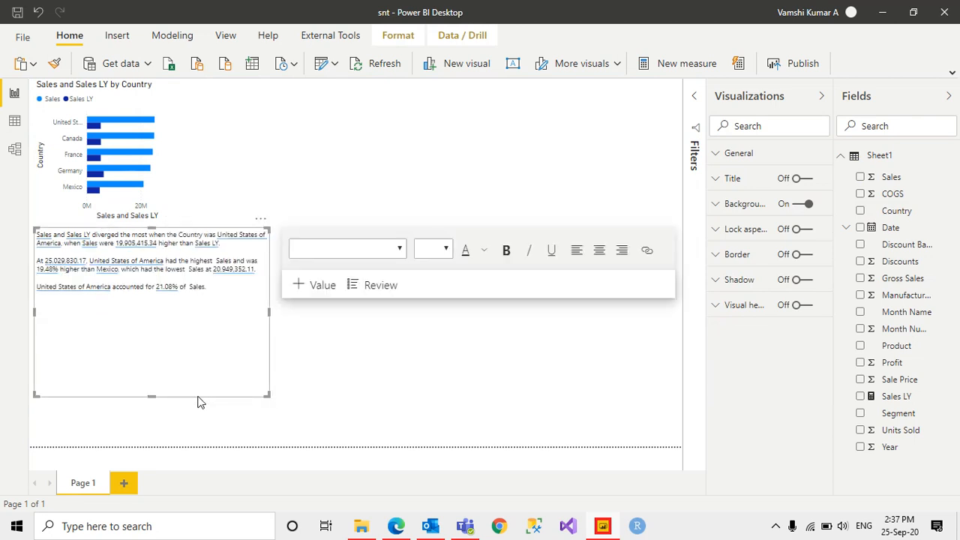
{"action": "left_click_drag", "start_coordinate": [199, 399], "coordinate": [533, 366]}
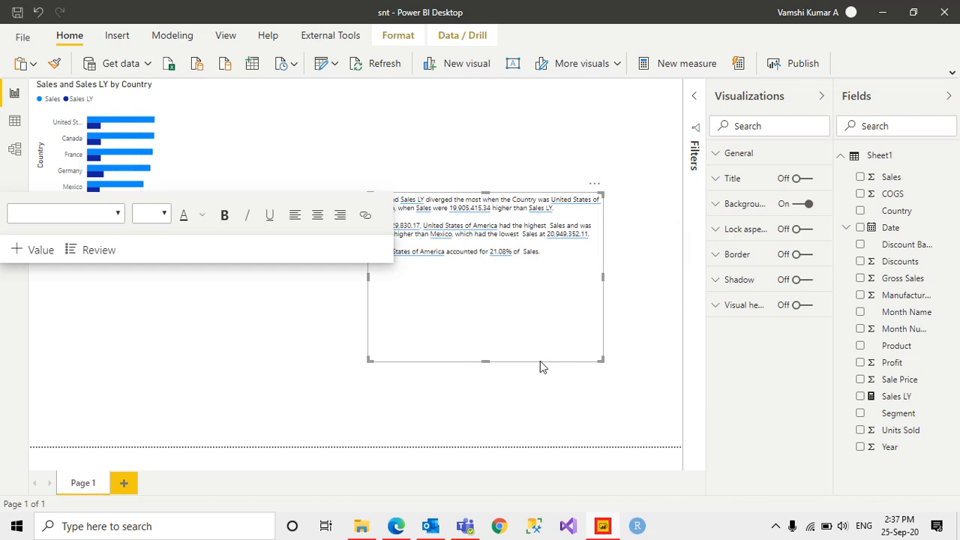
{"action": "left_click_drag", "start_coordinate": [541, 362], "coordinate": [552, 357]}
{"action": "left_click", "coordinate": [569, 399]}
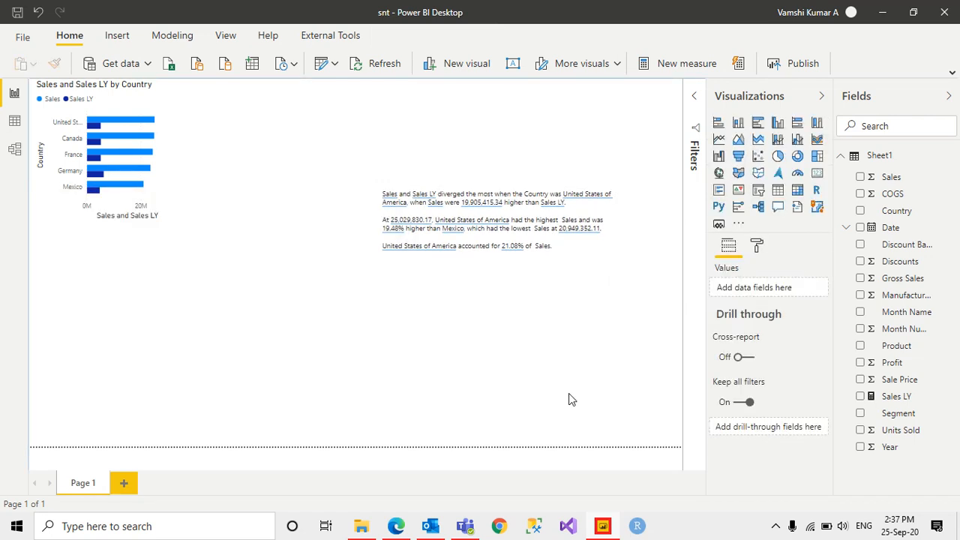
{"action": "left_click", "coordinate": [882, 11]}
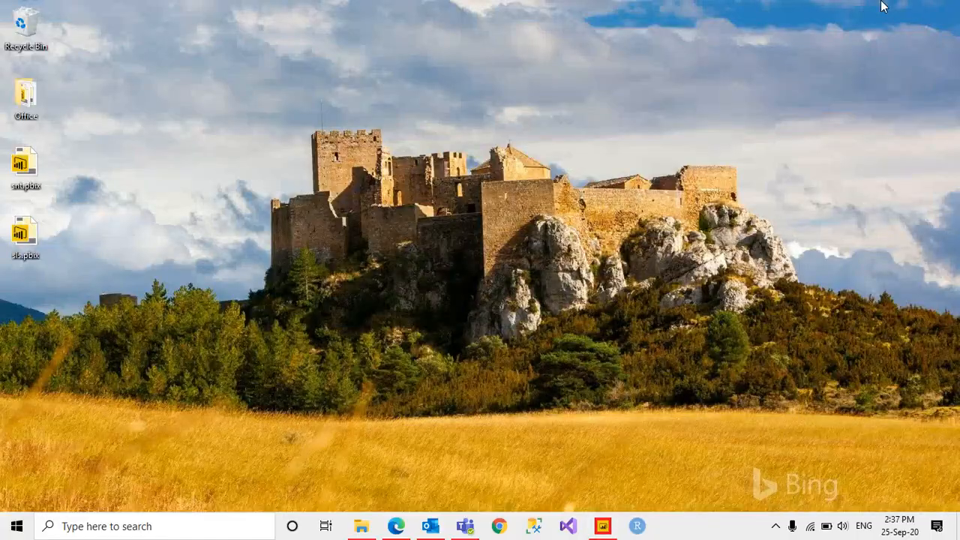
{"action": "left_click", "coordinate": [777, 527]}
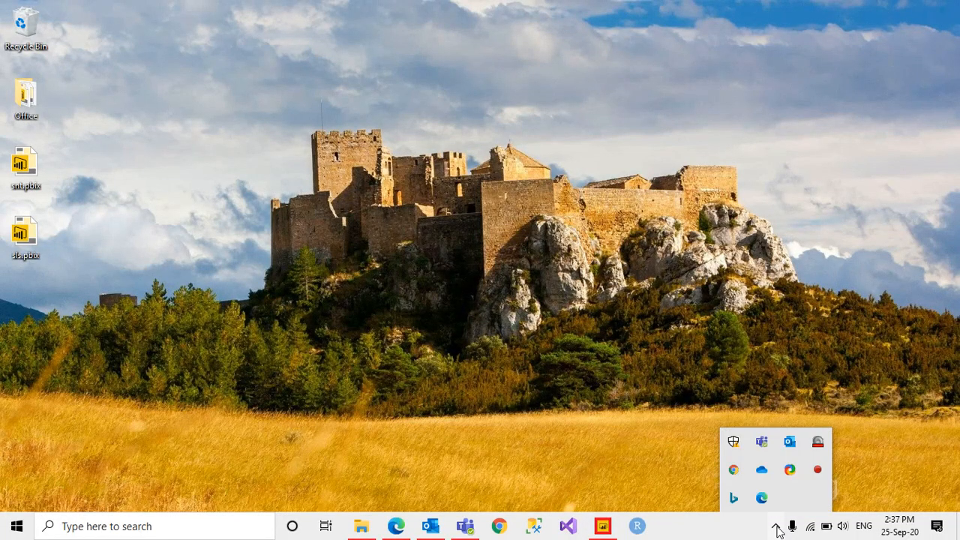